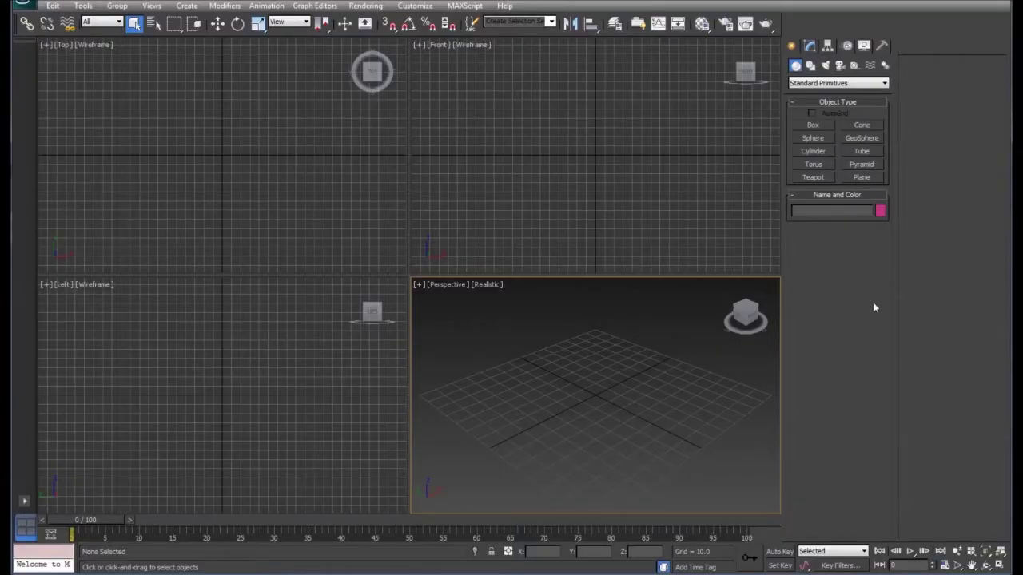
# Choose the Plane tool from Standard Primitives.
pyautogui.click(861, 177)
# Draw a ground plane in the Top view with a 48.8 × 89.5 × 42.0 box on it.
pyautogui.moveTo(104, 89); pyautogui.dragTo(338, 237)
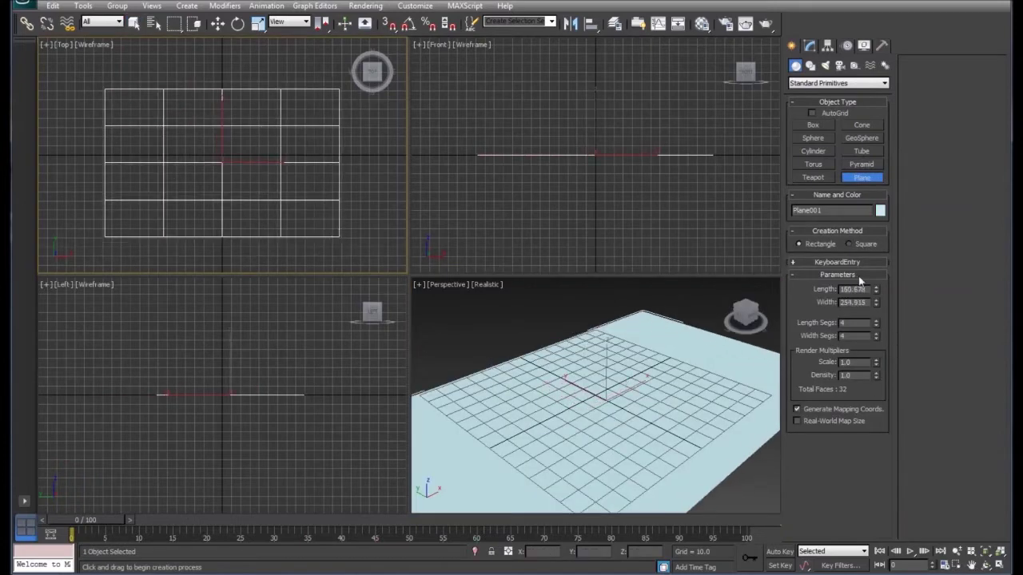
pyautogui.click(812, 126)
pyautogui.moveTo(195, 144); pyautogui.dragTo(277, 187)
pyautogui.click(290, 149)
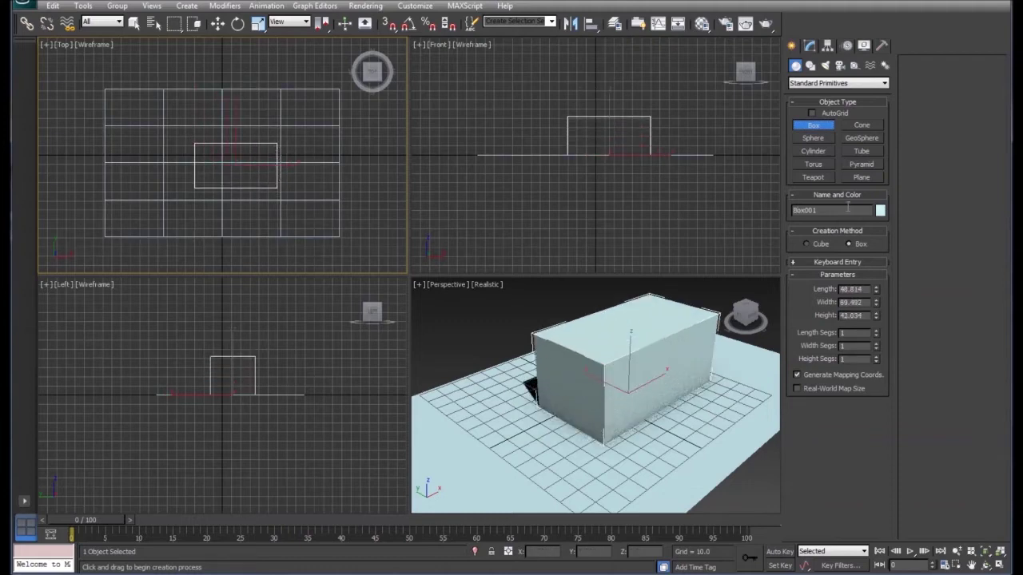
# Set the box's object colour to red.
pyautogui.click(880, 211)
pyautogui.click(262, 325)
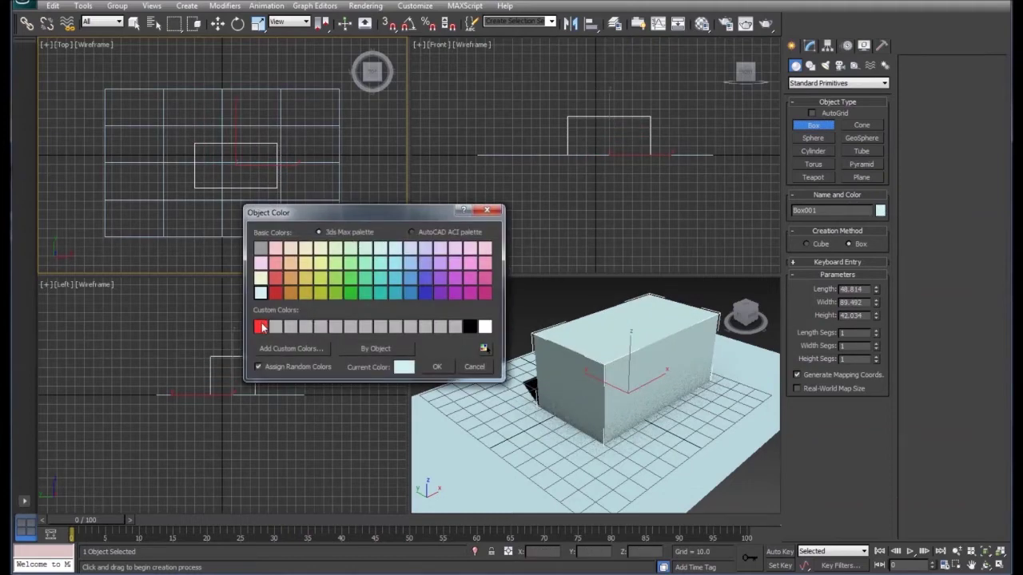
pyautogui.click(436, 366)
pyautogui.moveTo(647, 408)
pyautogui.mouseDown(button='middle')
pyautogui.moveTo(640, 402)
pyautogui.moveTo(650, 397)
pyautogui.moveTo(632, 408)
pyautogui.mouseUp(button='middle')
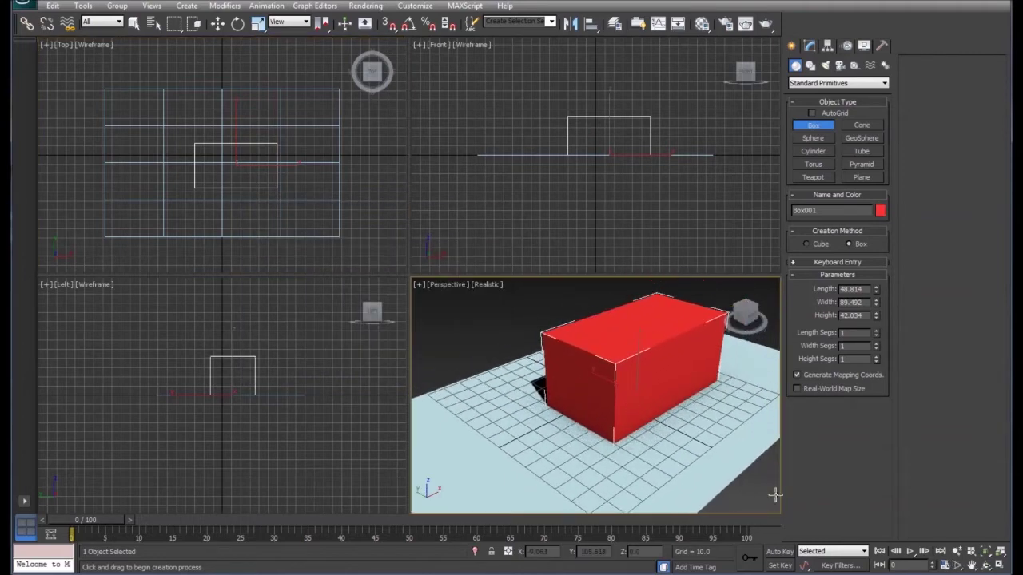
pyautogui.click(702, 23)
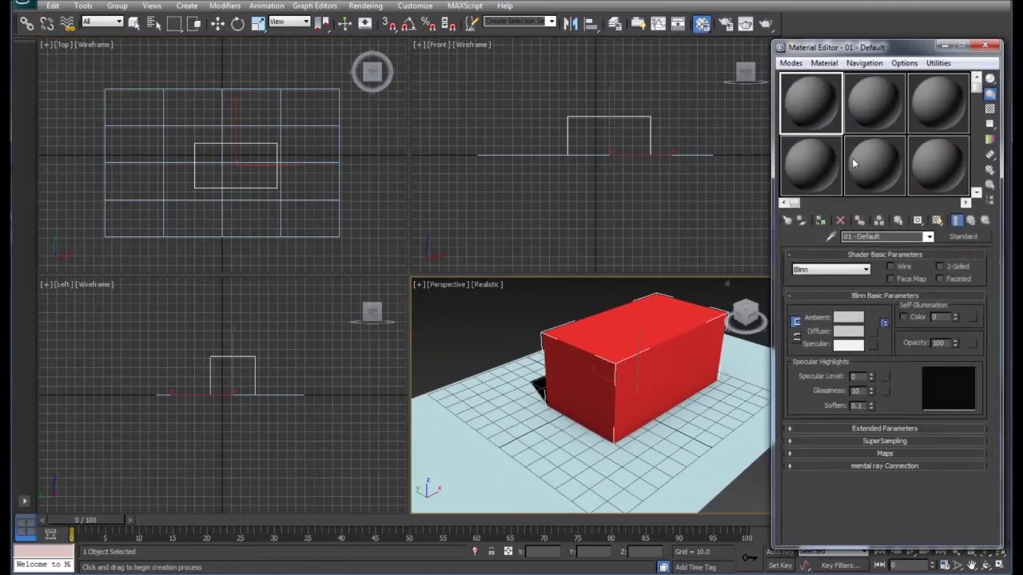
# Apply the first sample material, 01 - Default, to the box and show it in the viewport.
pyautogui.moveTo(887, 51); pyautogui.dragTo(815, 16)
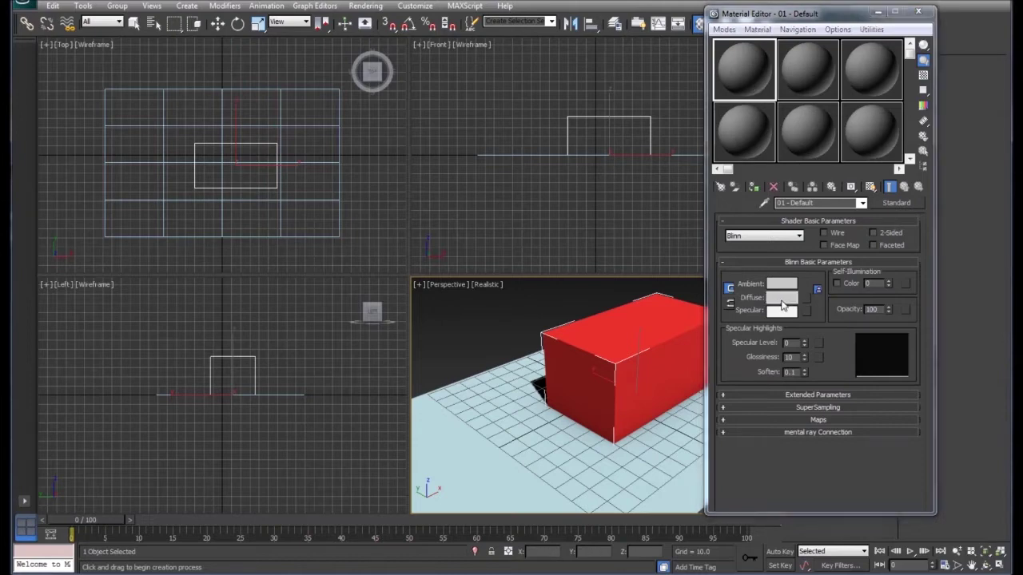
pyautogui.click(781, 297)
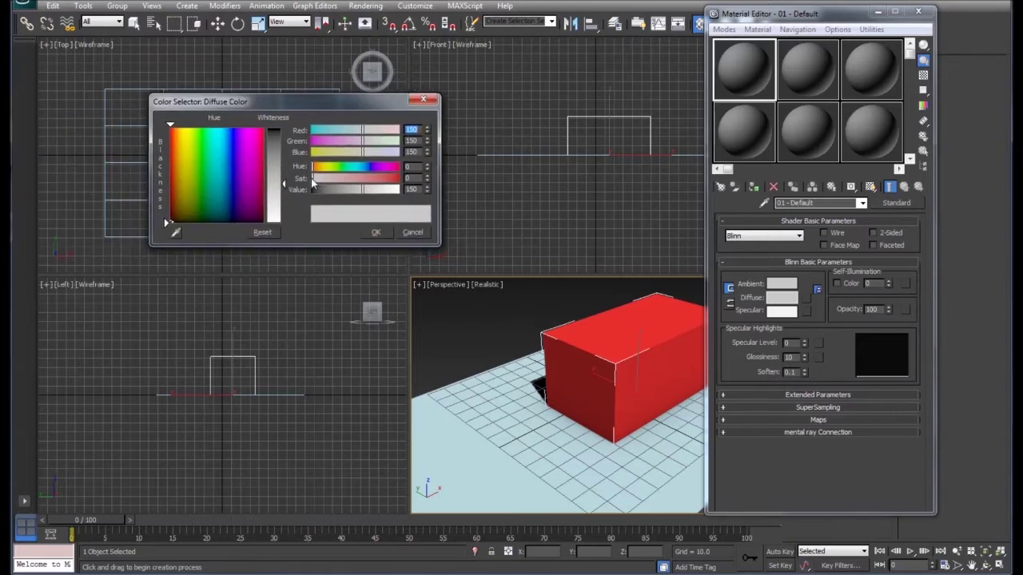
pyautogui.click(413, 231)
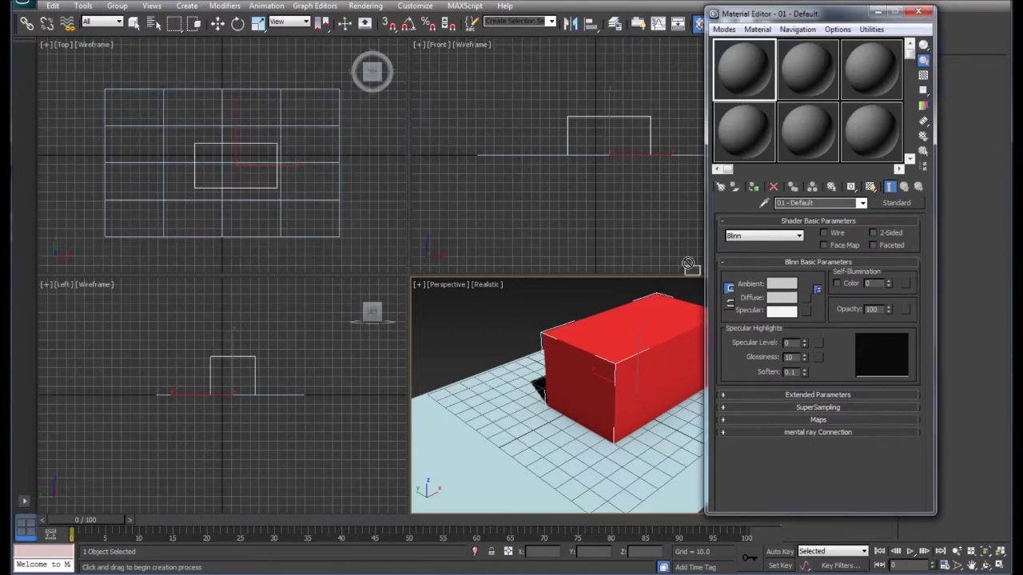
pyautogui.moveTo(747, 65)
pyautogui.mouseDown()
pyautogui.moveTo(755, 76)
pyautogui.moveTo(613, 378)
pyautogui.mouseUp()
pyautogui.click(870, 186)
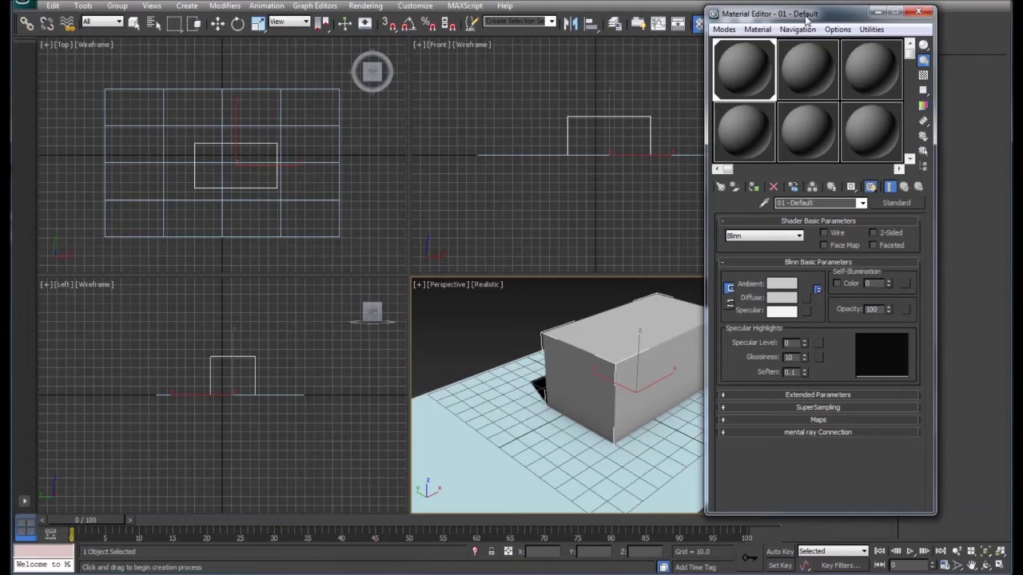
# Set the material's diffuse colour to orange-red (230, 16, 0).
pyautogui.click(806, 297)
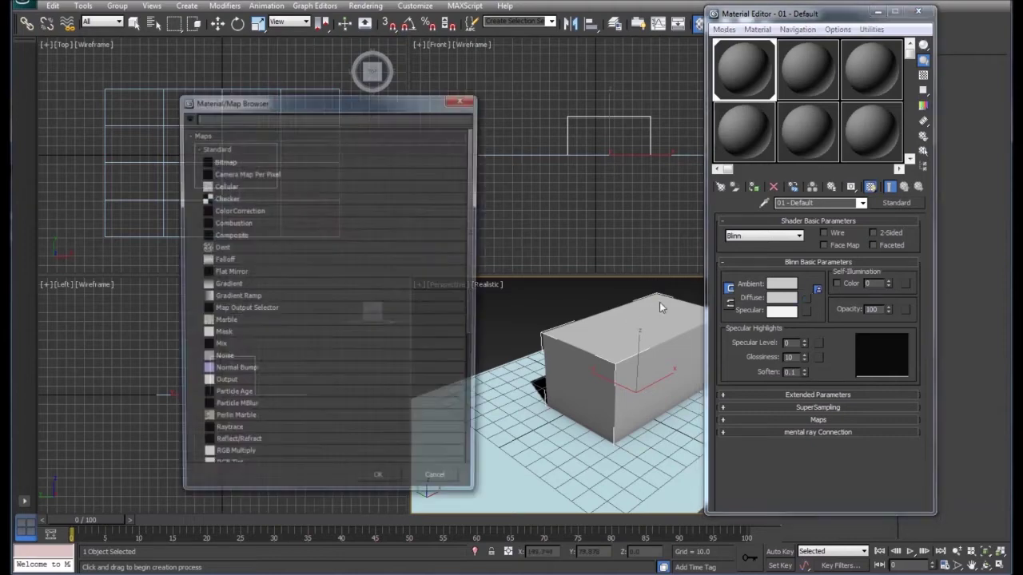
pyautogui.click(462, 97)
pyautogui.click(774, 302)
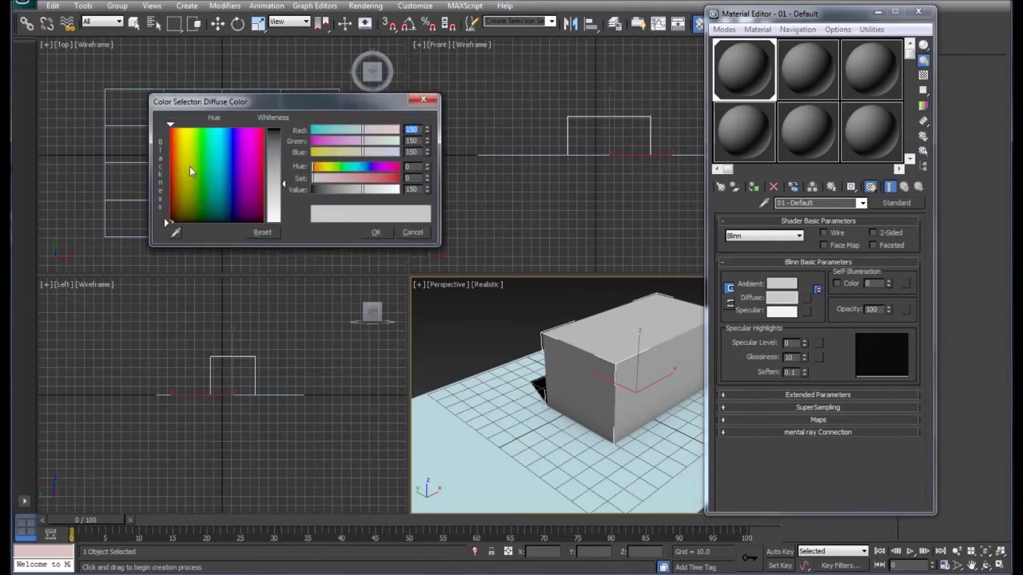
pyautogui.click(171, 151)
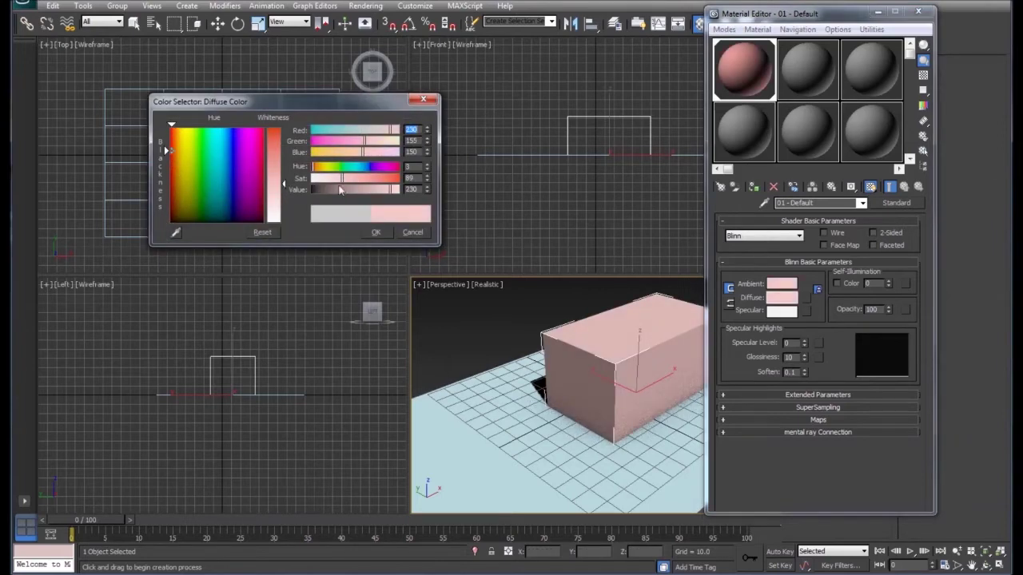
pyautogui.moveTo(343, 178); pyautogui.dragTo(397, 178)
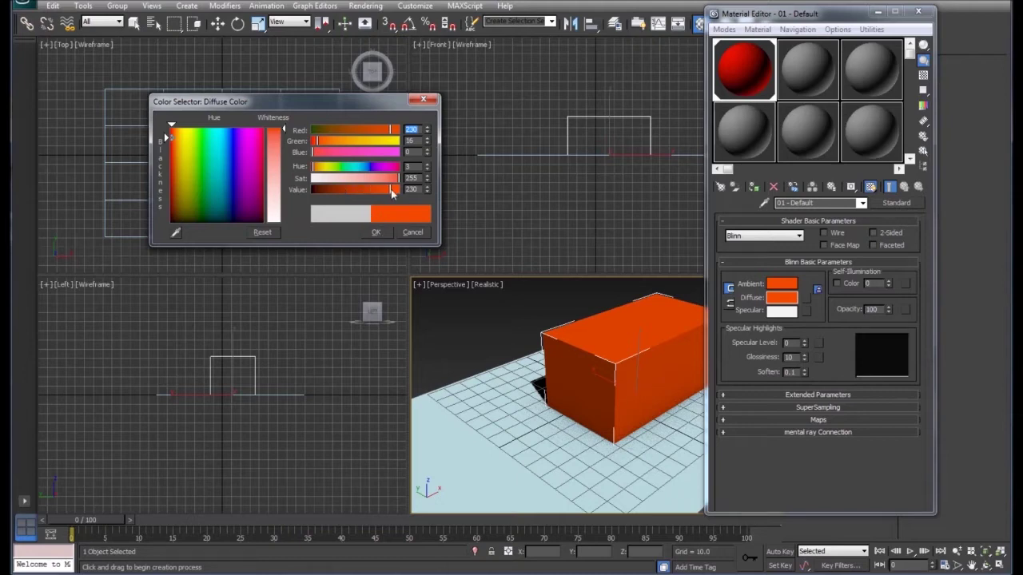
pyautogui.click(377, 232)
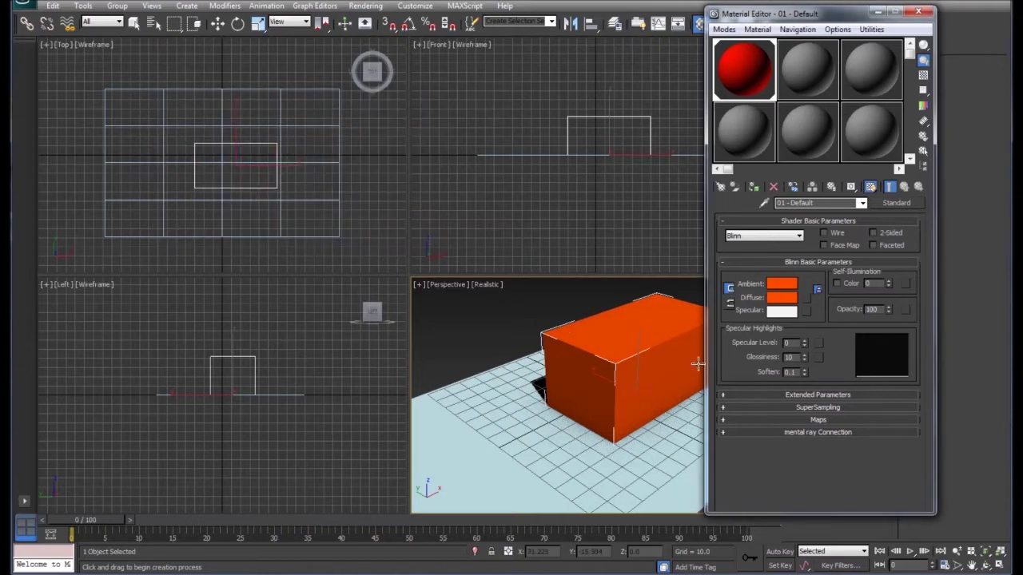
# Convert 01 - Default to a Blend material, discarding the old one, and open Material #25.
pyautogui.click(895, 204)
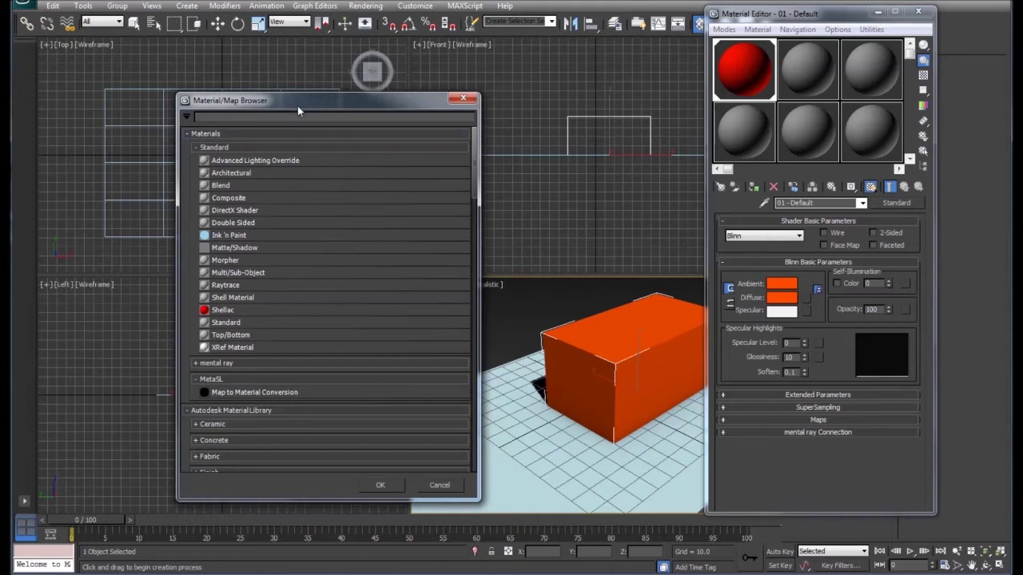
pyautogui.moveTo(297, 108); pyautogui.dragTo(436, 77)
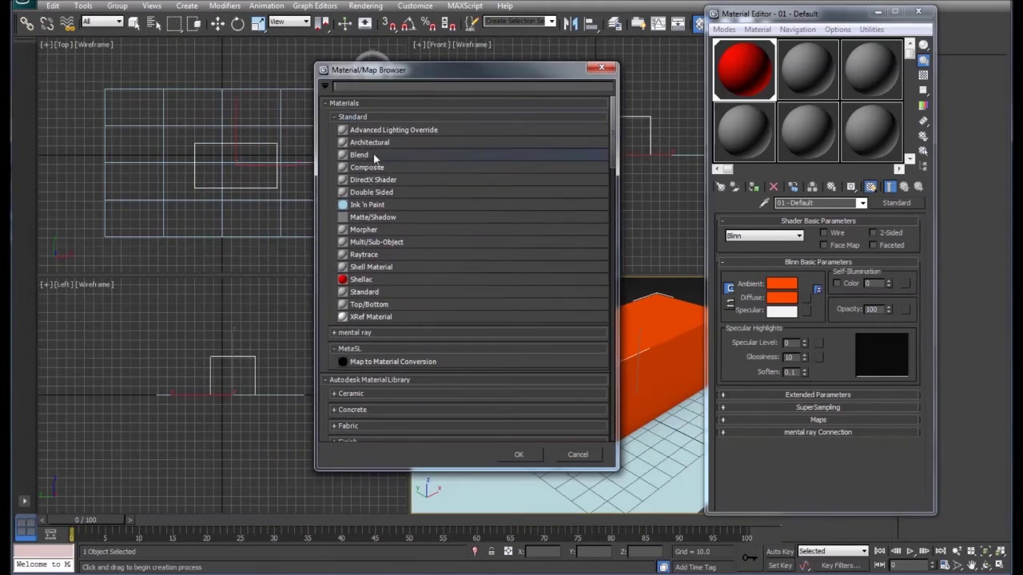
pyautogui.click(374, 155)
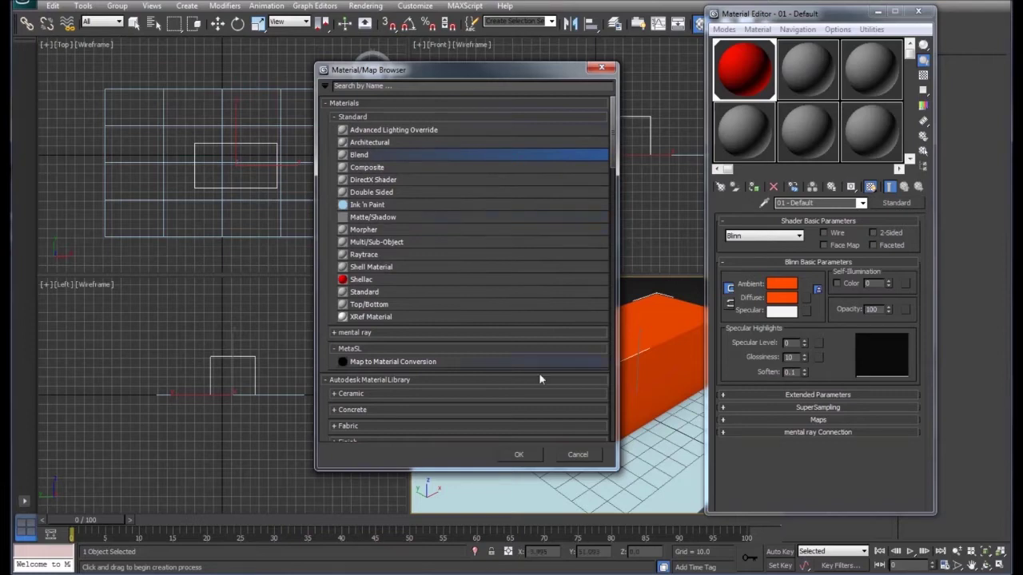
pyautogui.click(519, 455)
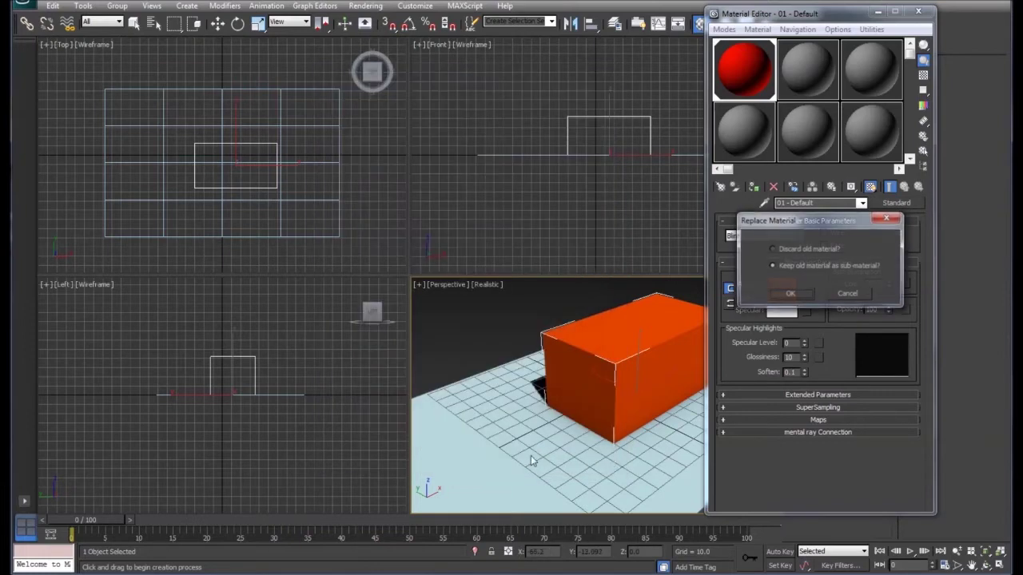
pyautogui.click(772, 248)
pyautogui.click(793, 293)
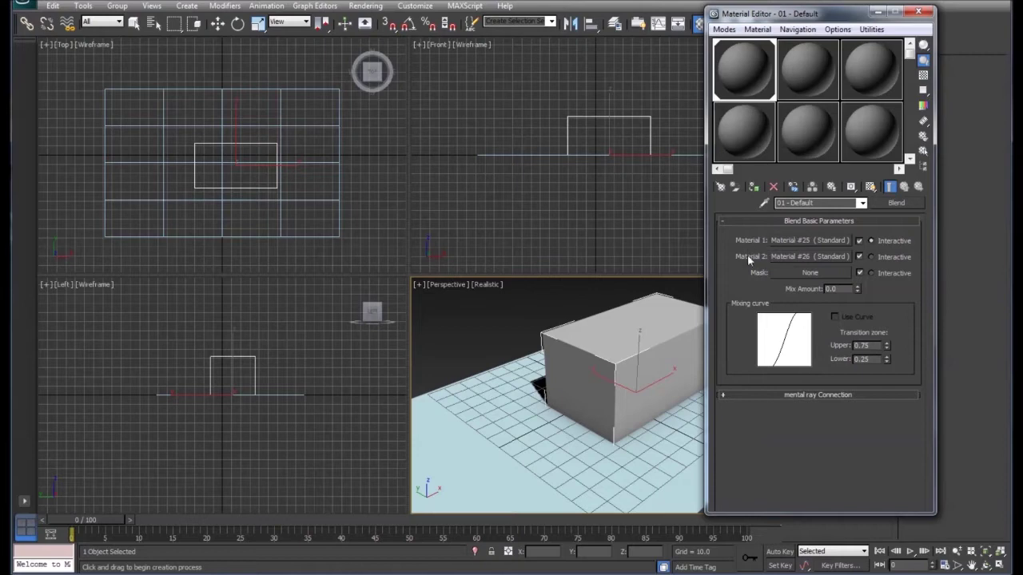
pyautogui.click(809, 240)
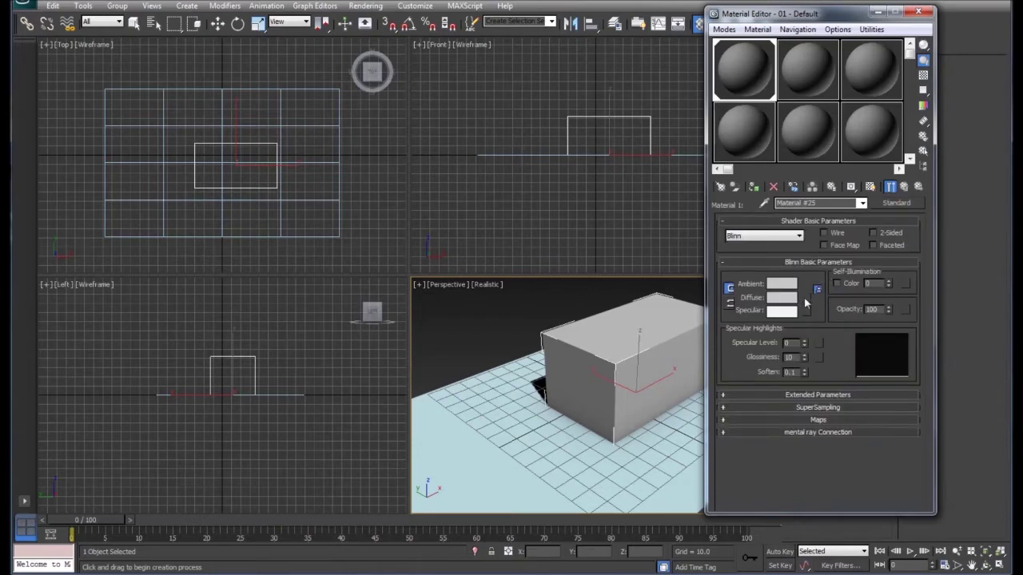
# Give Material #25 a Cellular diffuse map and display it on the box.
pyautogui.click(807, 299)
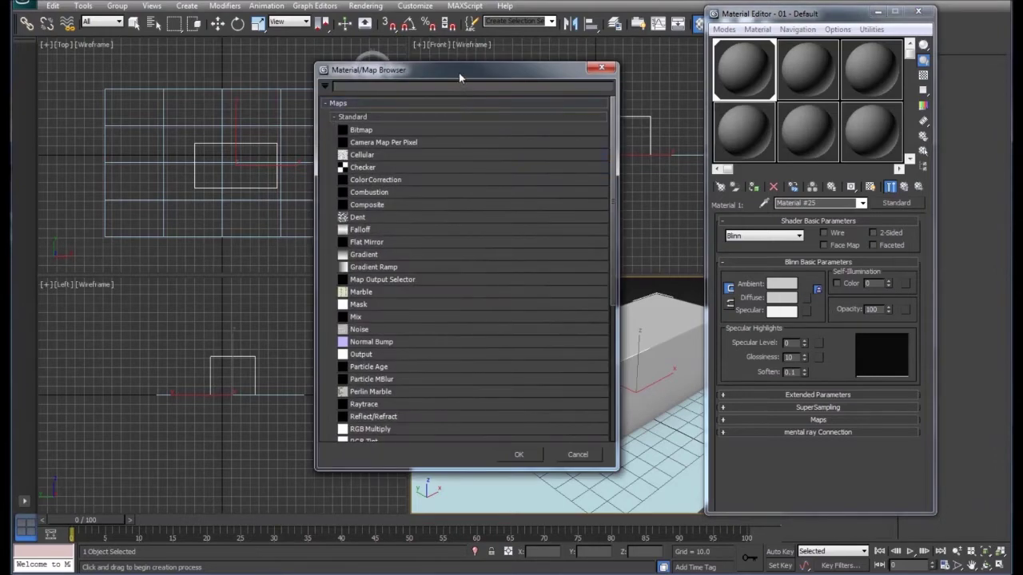
pyautogui.moveTo(457, 71); pyautogui.dragTo(509, 73)
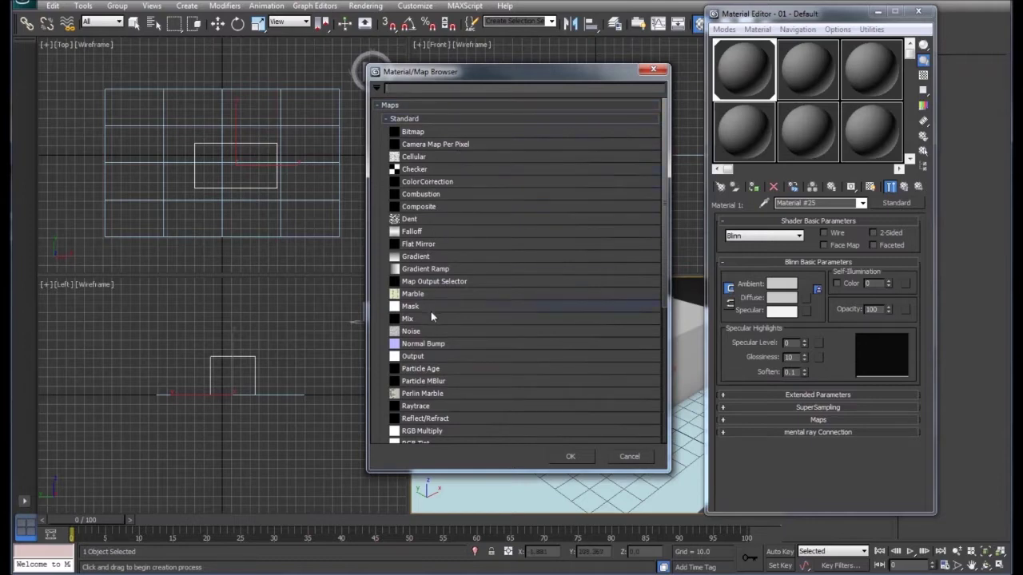
pyautogui.click(434, 157)
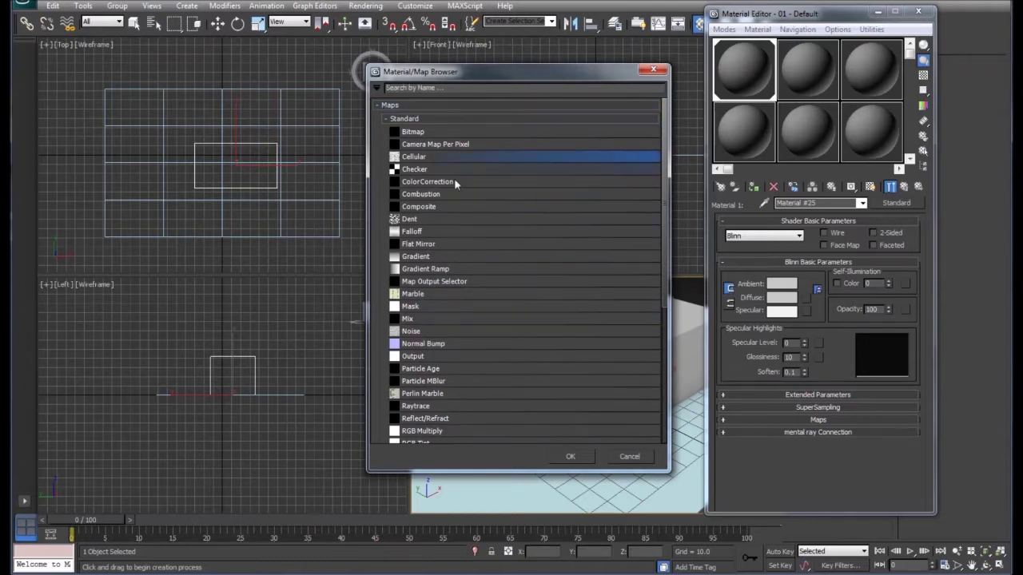
pyautogui.click(570, 456)
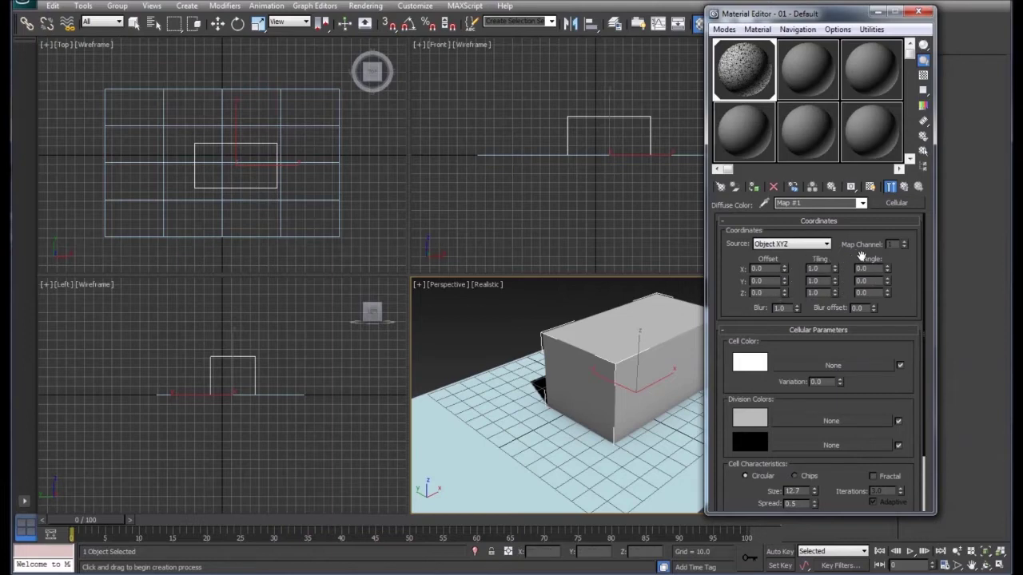
pyautogui.click(903, 187)
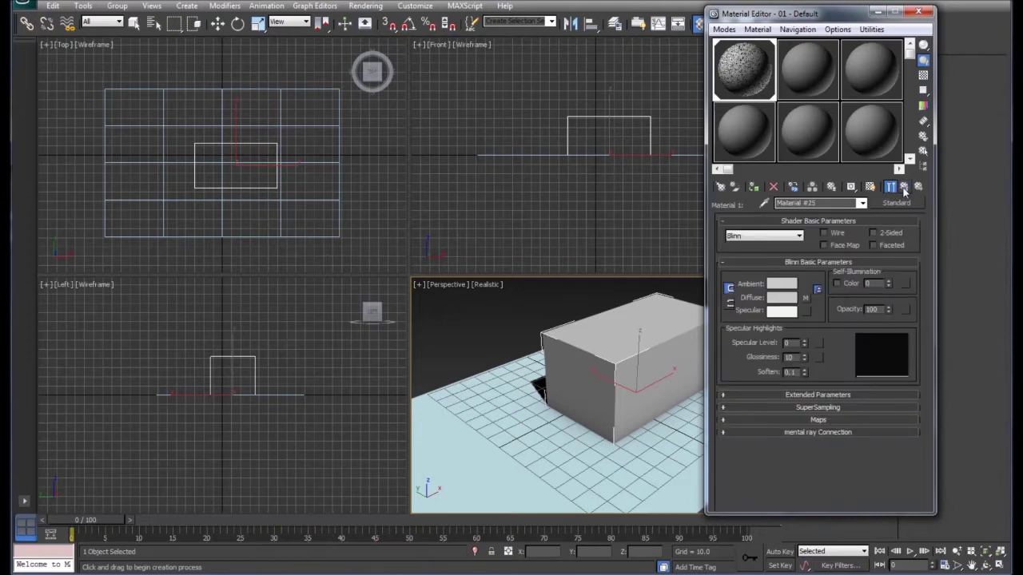
pyautogui.click(870, 186)
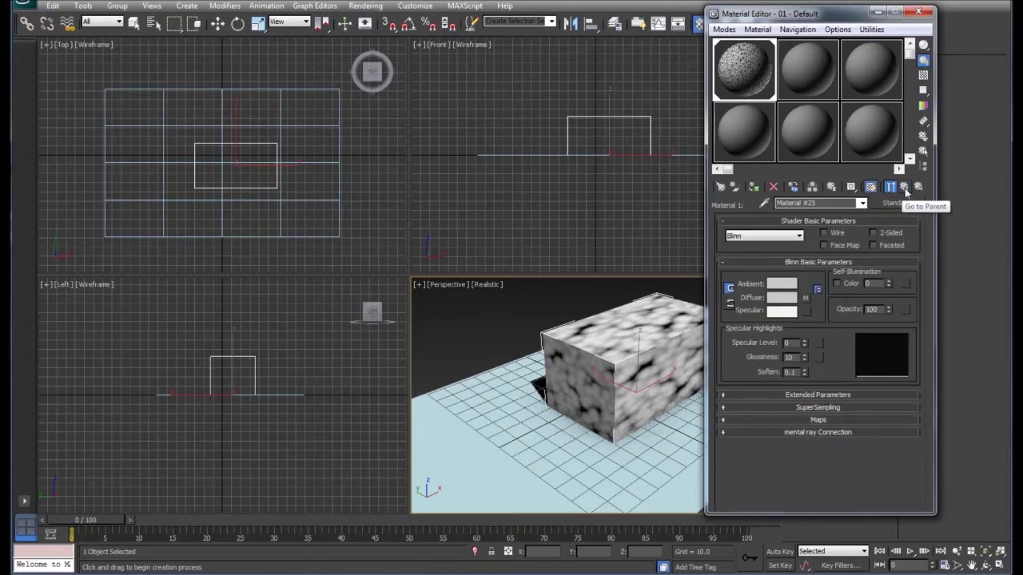
# Give Material #26 a Checker diffuse map and return to the Blend's top level.
pyautogui.click(904, 187)
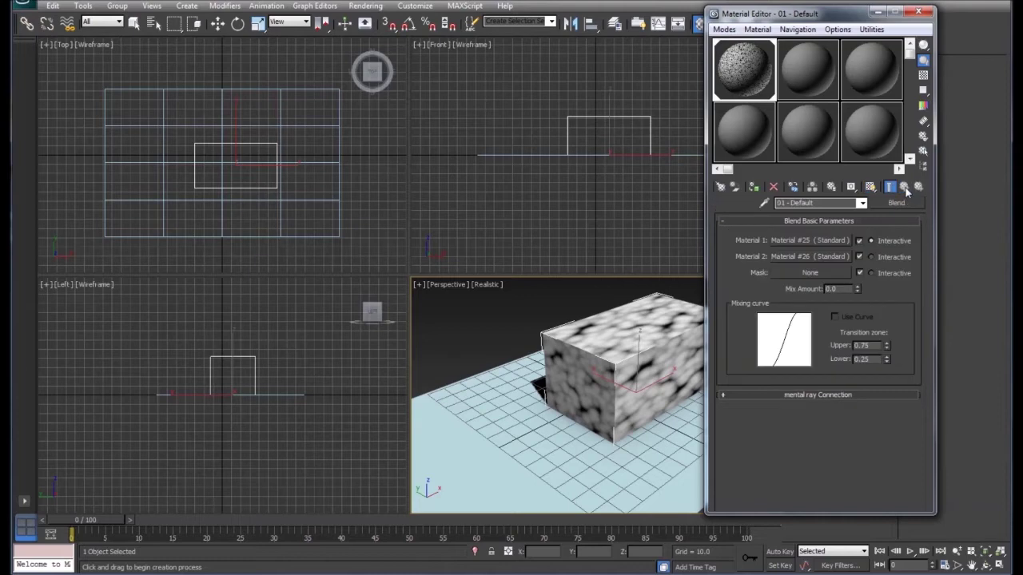
pyautogui.click(796, 253)
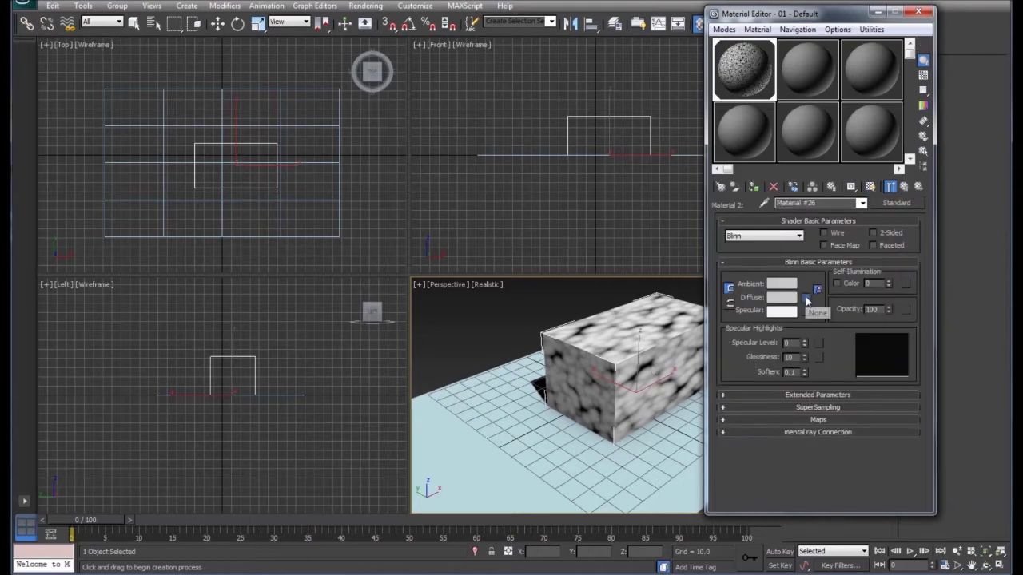
pyautogui.click(805, 297)
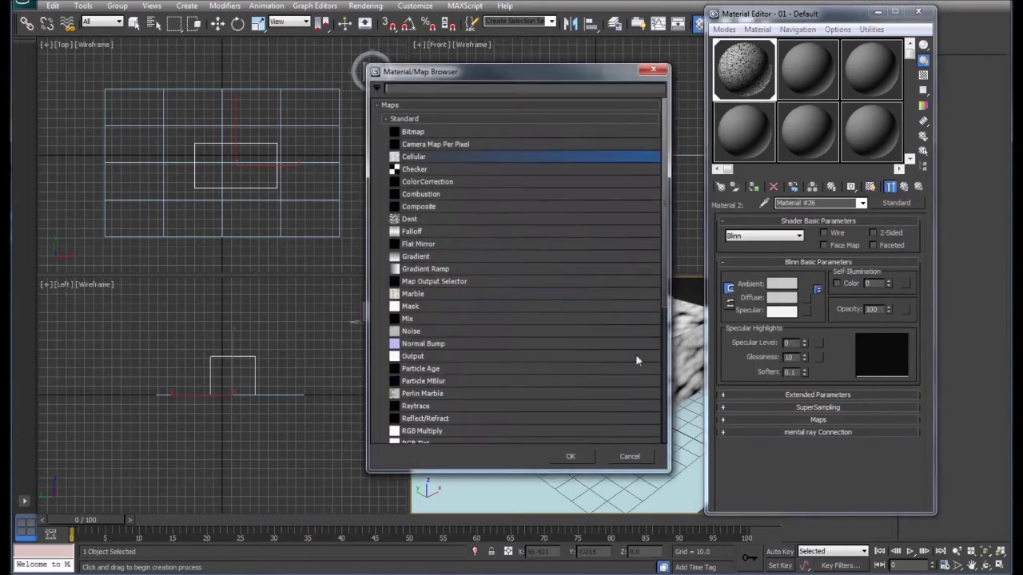
pyautogui.click(426, 171)
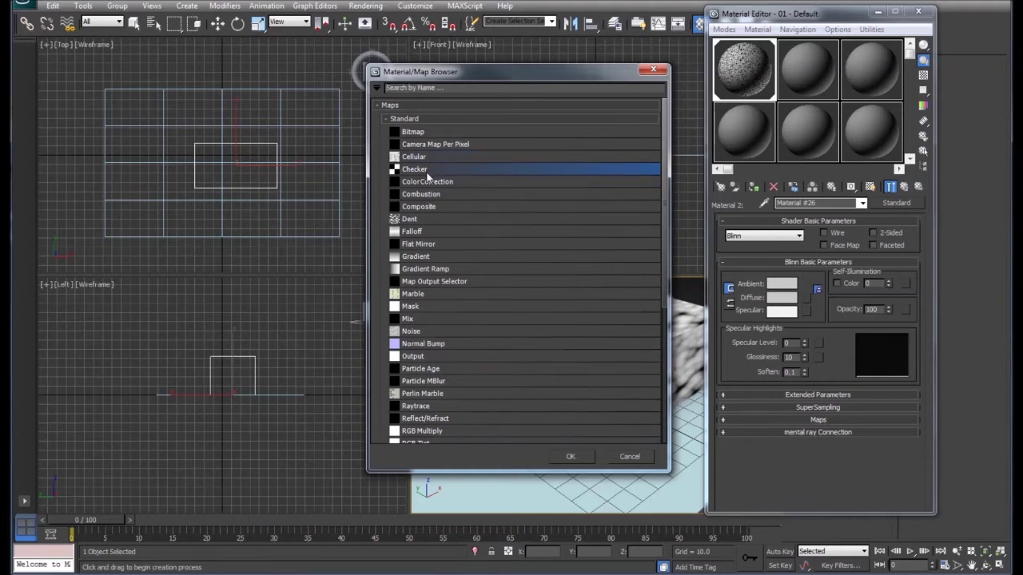
pyautogui.click(576, 458)
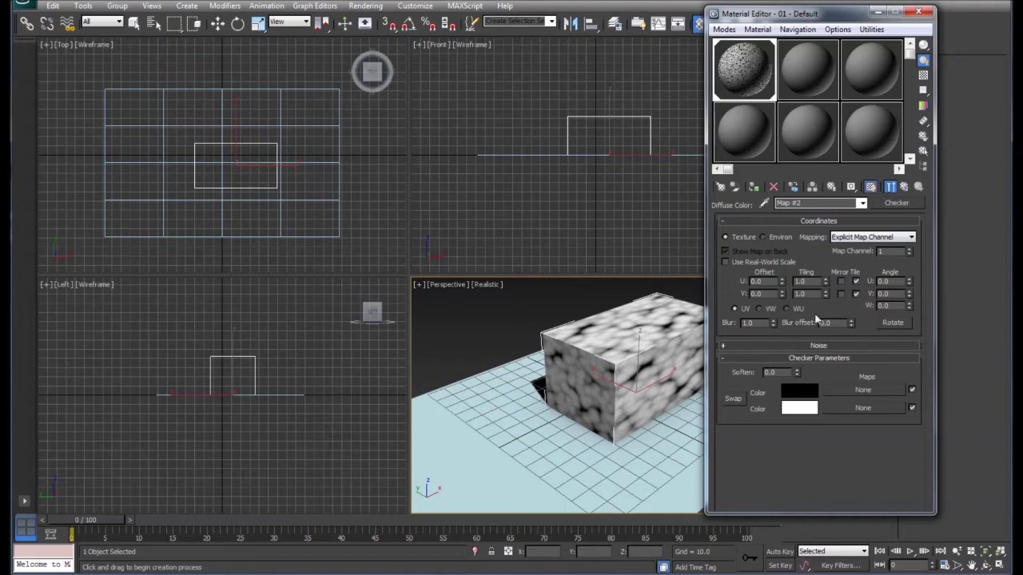
pyautogui.click(904, 187)
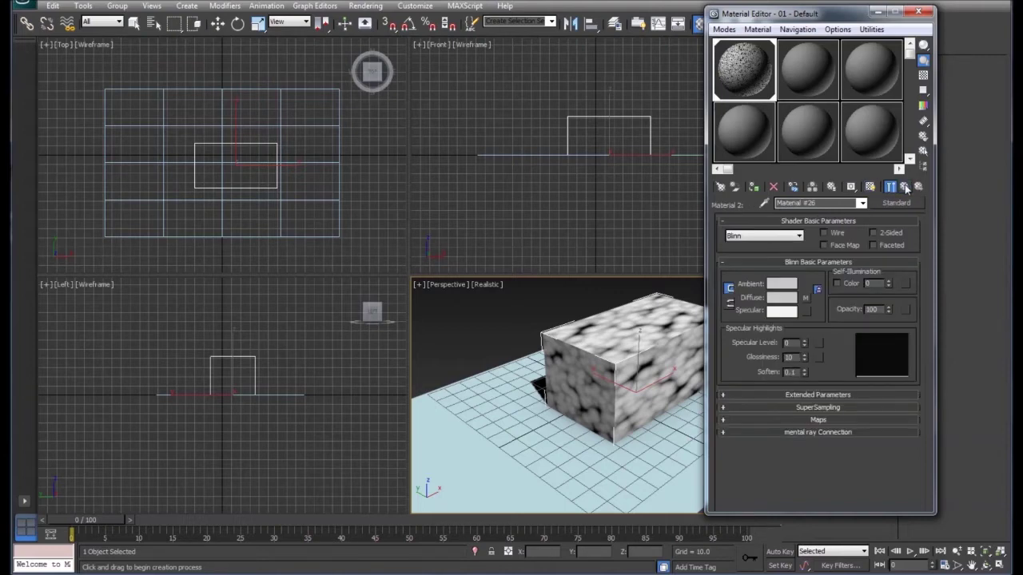
pyautogui.click(903, 187)
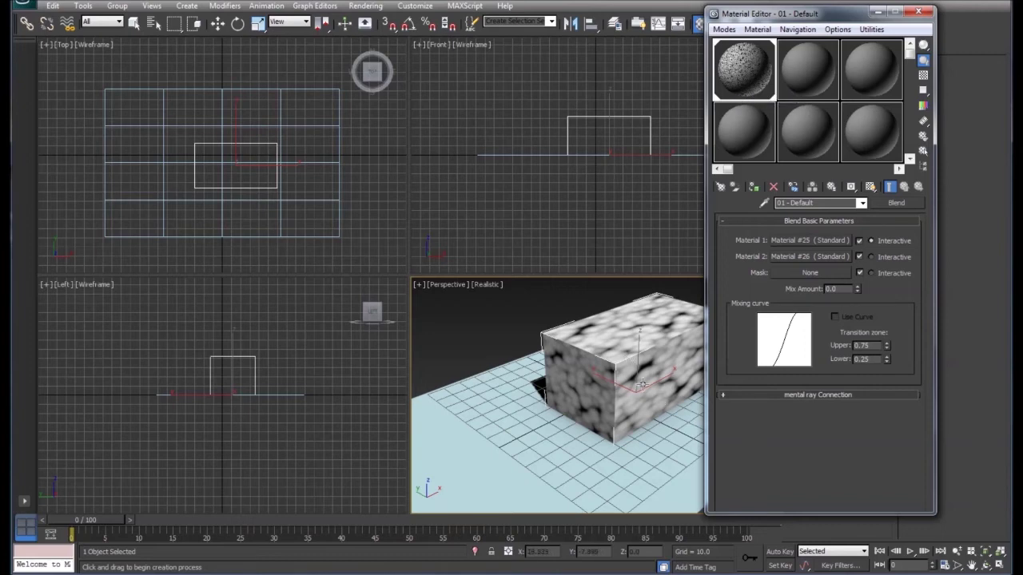
# Set the Blend's Mix Amount to 100 and render a test image.
pyautogui.doubleClick(842, 289)
pyautogui.write('100')
pyautogui.press('Return')
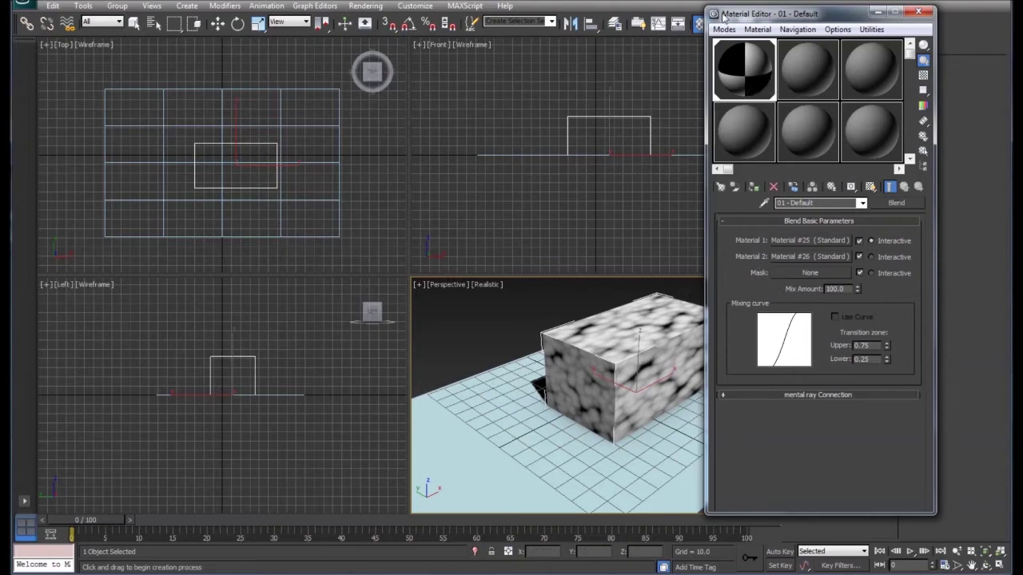
pyautogui.moveTo(724, 14); pyautogui.dragTo(761, 46)
pyautogui.click(766, 24)
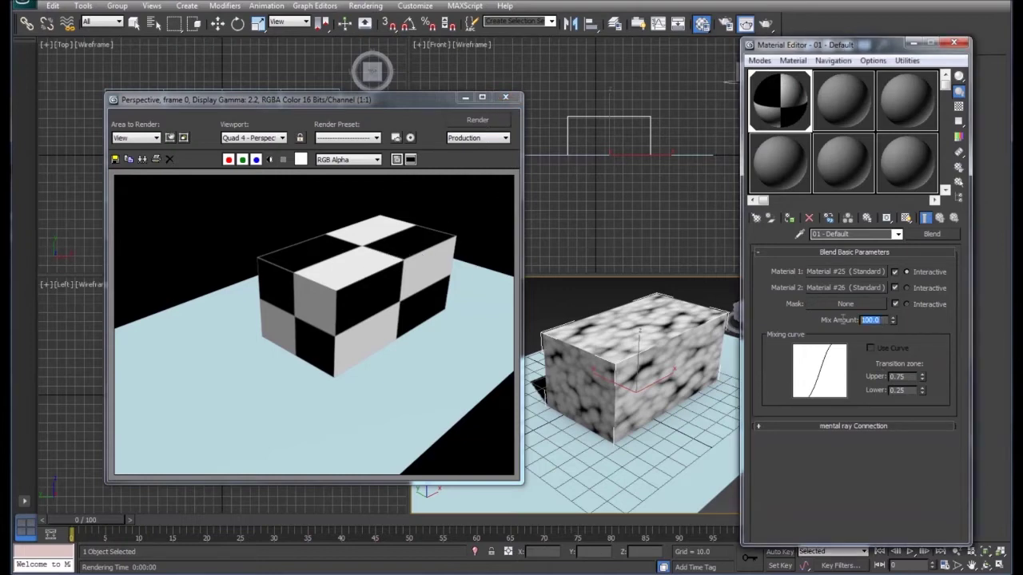
# Change Mix Amount to 50 and re-render.
pyautogui.write('50')
pyautogui.press('Return')
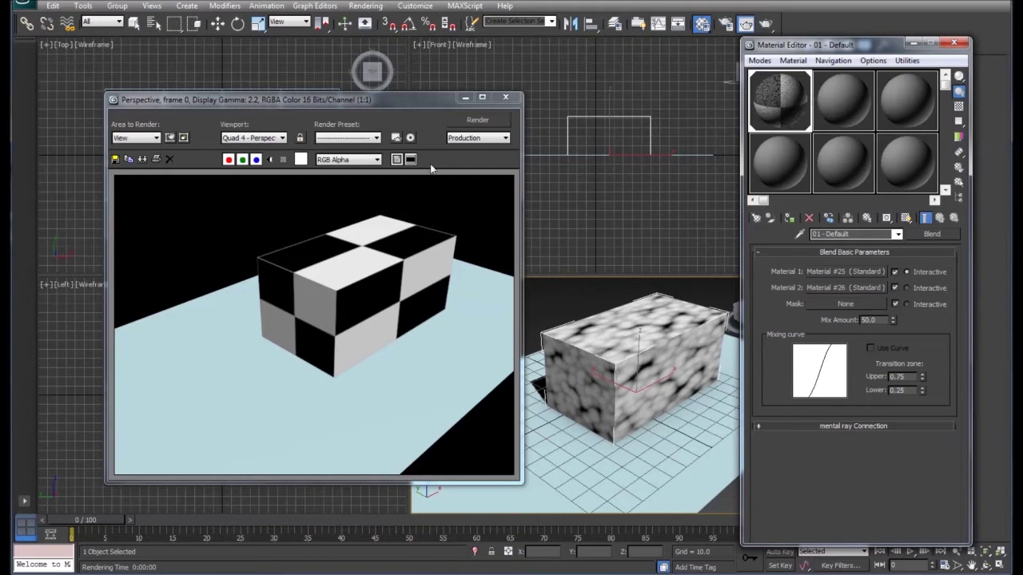
pyautogui.click(476, 121)
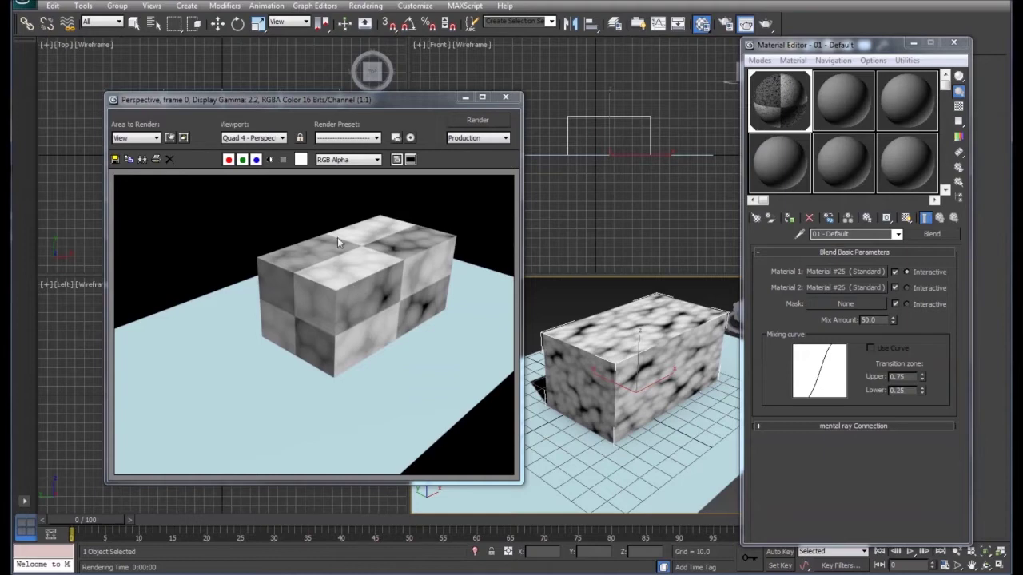
# Set Mix Amount to 25, re-render, and close the rendered frame window.
pyautogui.doubleClick(868, 319)
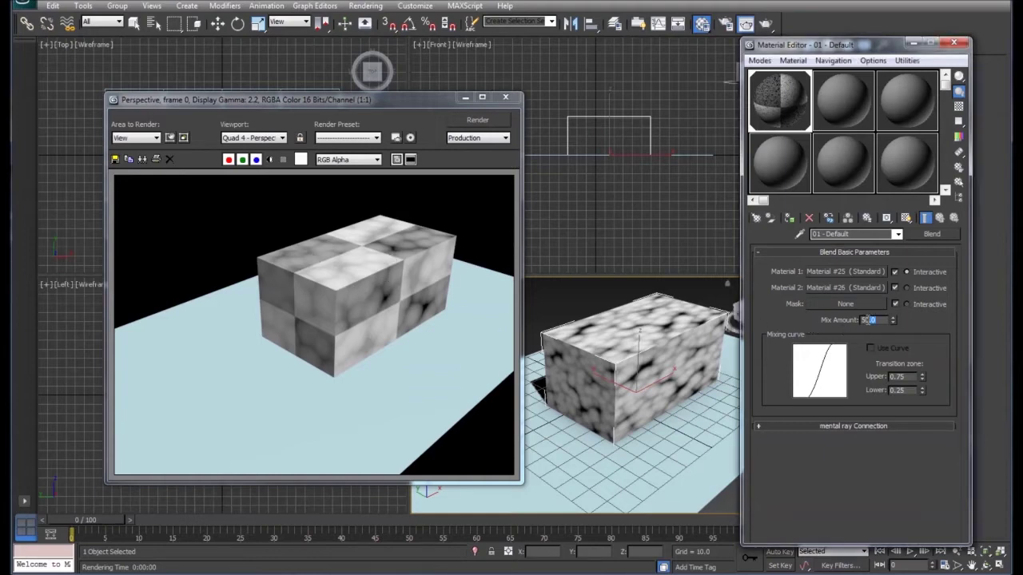
pyautogui.write('5')
pyautogui.write('0')
pyautogui.press('BackSpace')
pyautogui.press('BackSpace')
pyautogui.write('25')
pyautogui.press('Return')
pyautogui.click(477, 121)
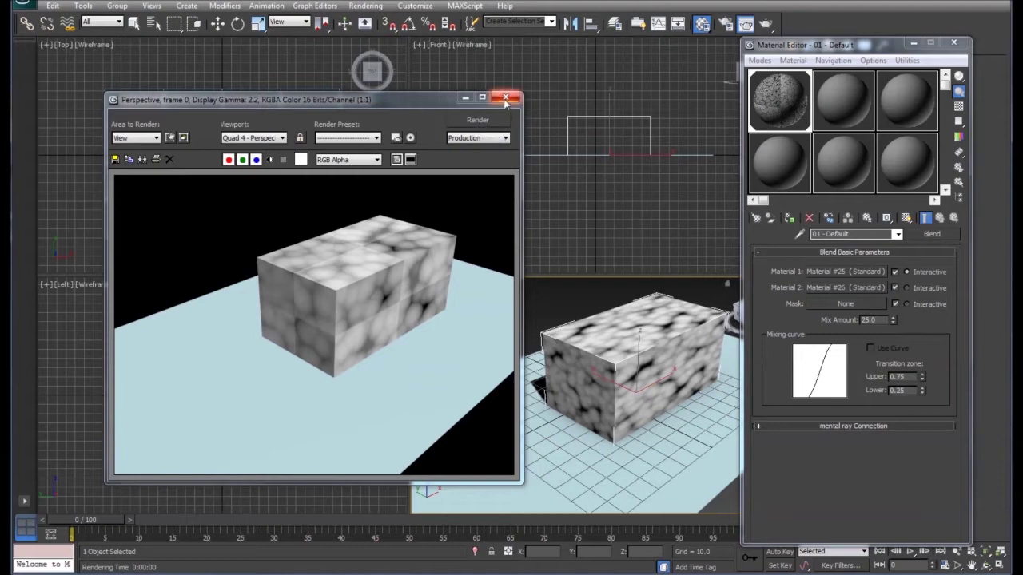
pyautogui.click(505, 100)
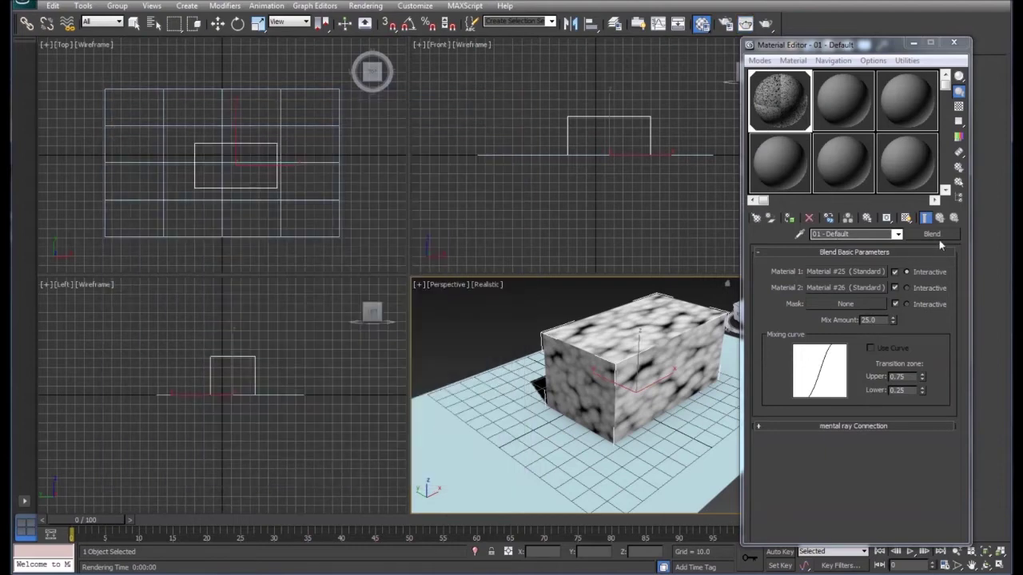
# Change the material to a Composite, discarding the old Blend.
pyautogui.click(935, 235)
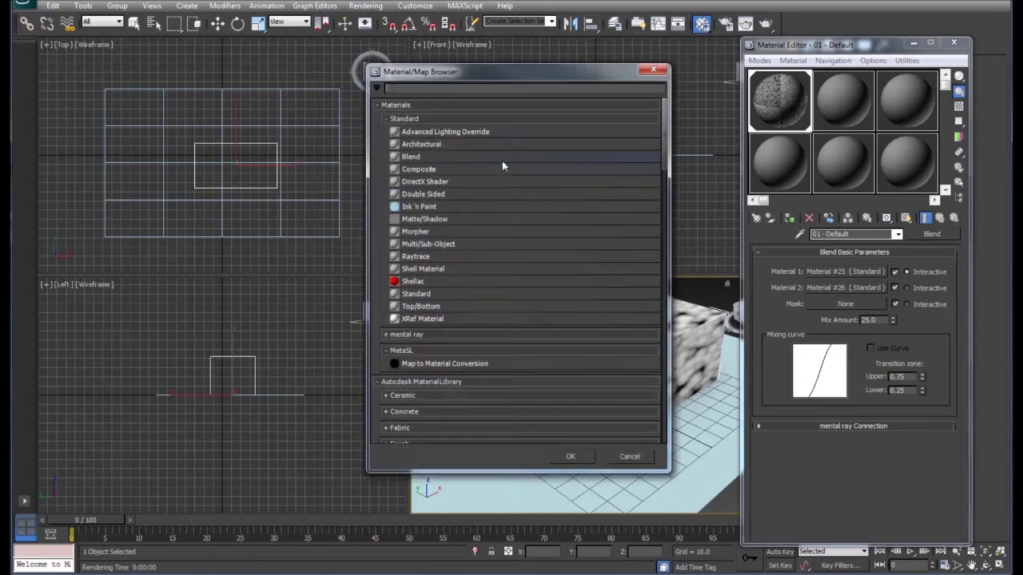
pyautogui.click(424, 170)
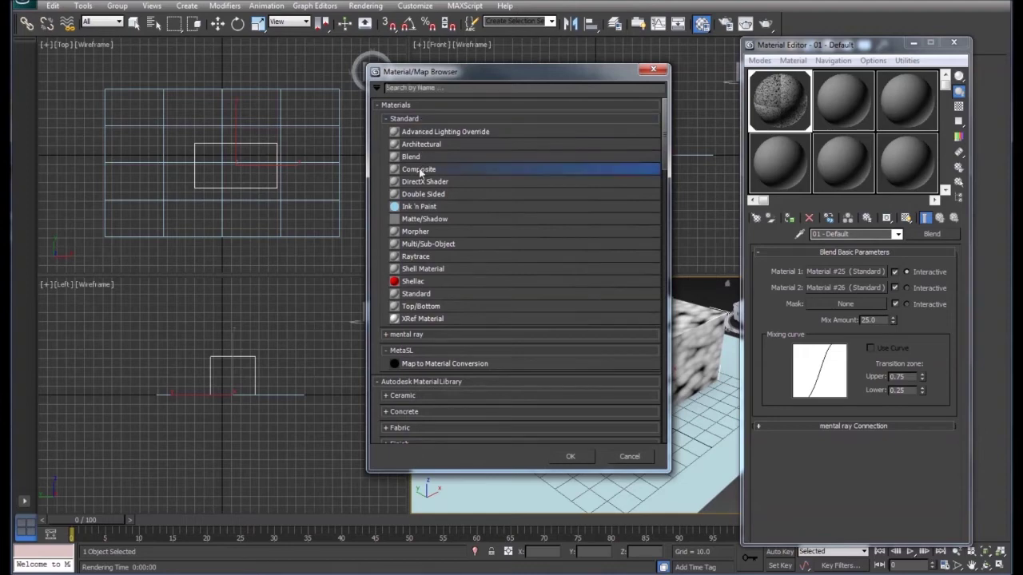
pyautogui.click(567, 457)
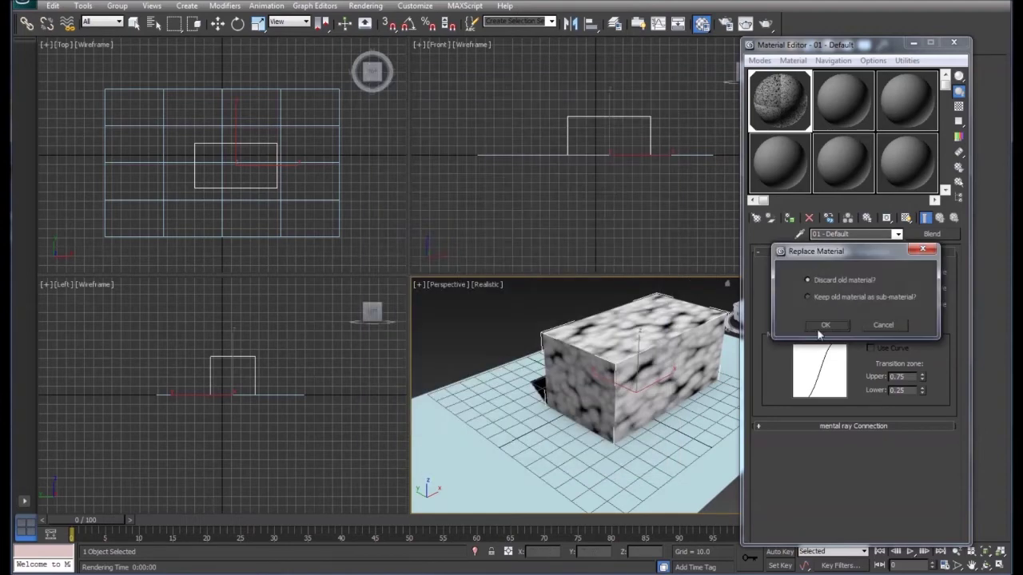
pyautogui.click(825, 328)
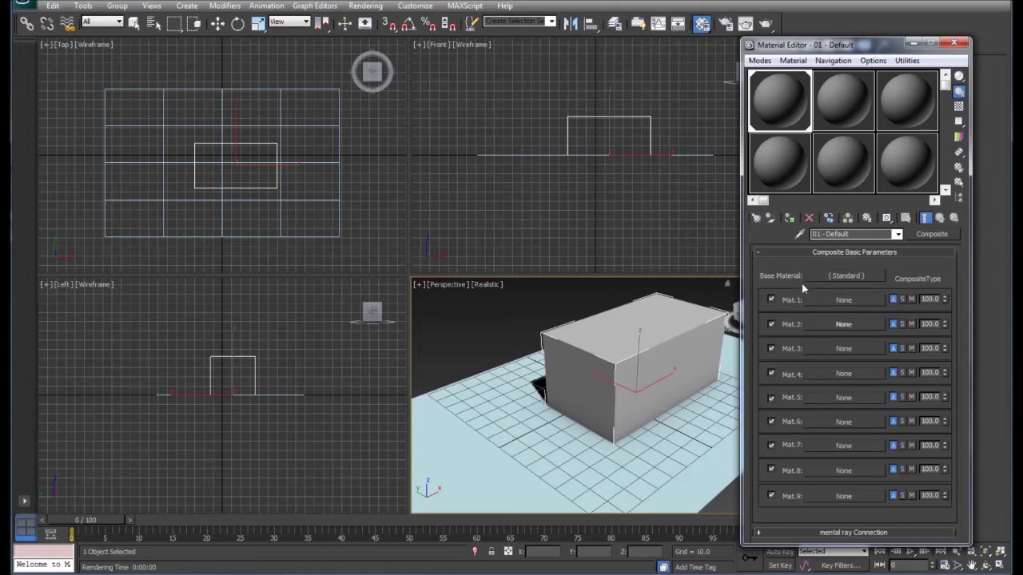
# Give Mat.1 (Material #29) a Checker diffuse map shown on the box.
pyautogui.click(843, 299)
pyautogui.click(839, 329)
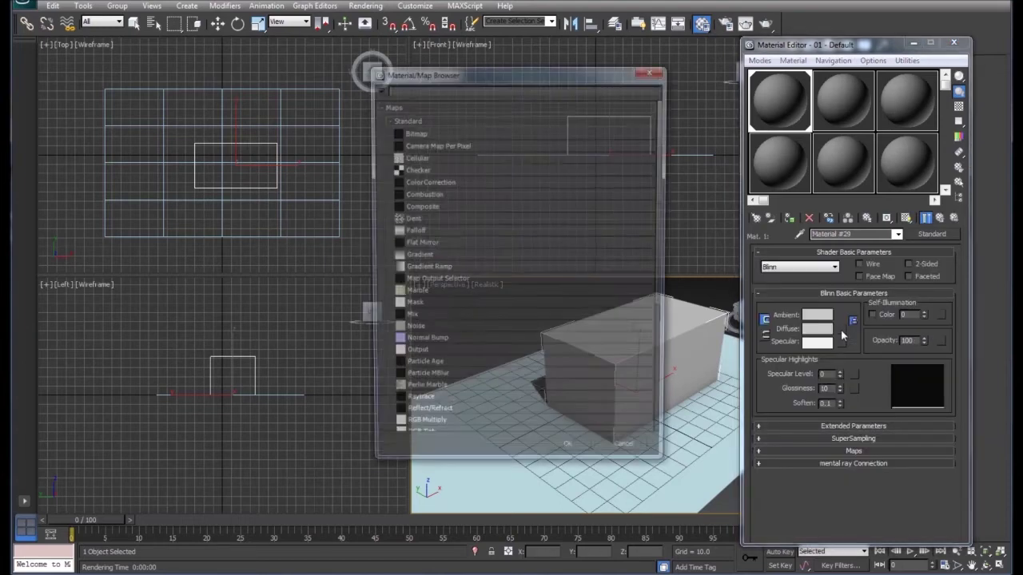
pyautogui.click(421, 170)
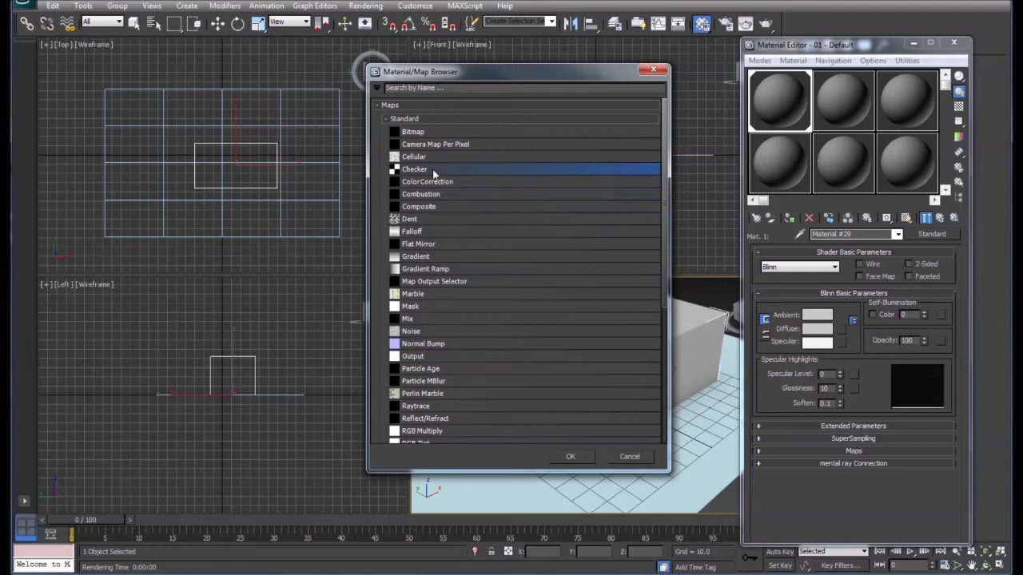
pyautogui.click(578, 457)
pyautogui.click(905, 218)
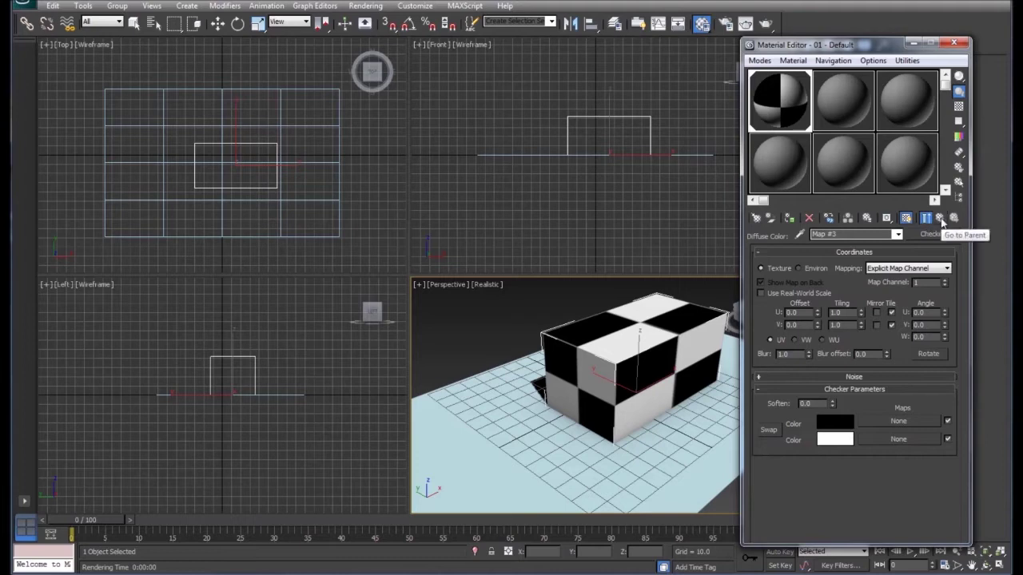
pyautogui.click(941, 219)
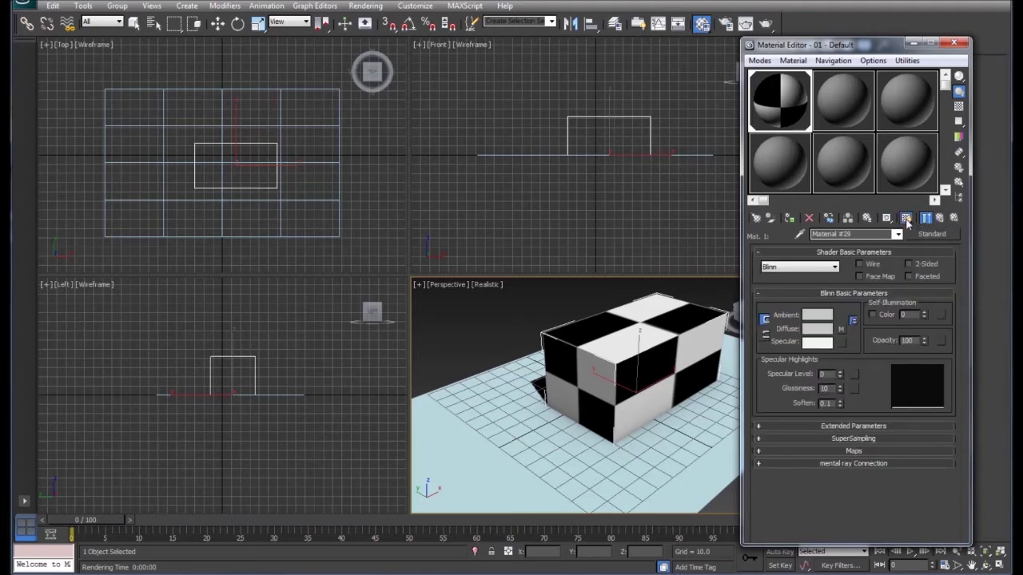
pyautogui.click(940, 219)
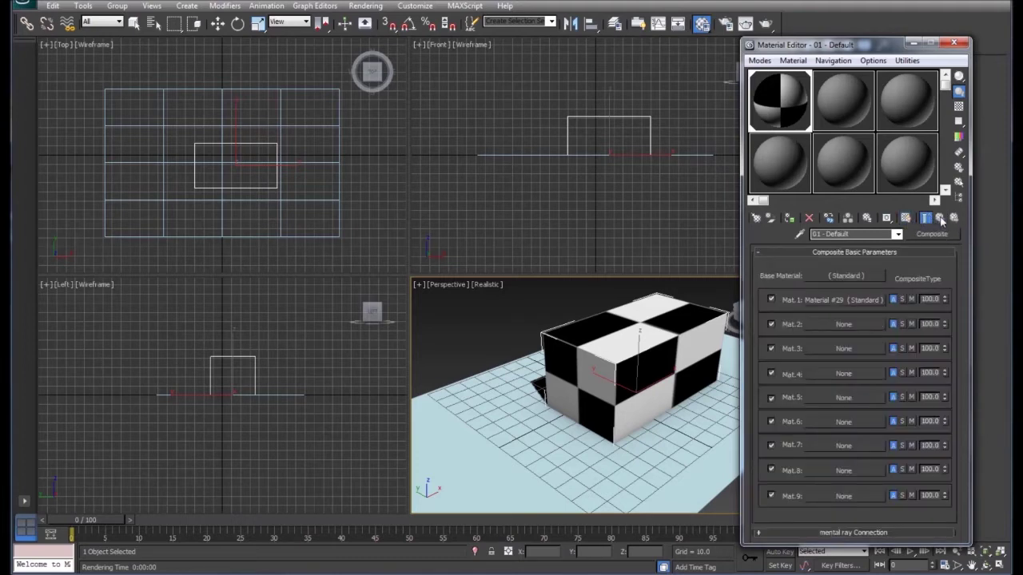
# Make Mat.2 a Standard material (Material #30) with a Cellular diffuse map shown on the box.
pyautogui.click(844, 324)
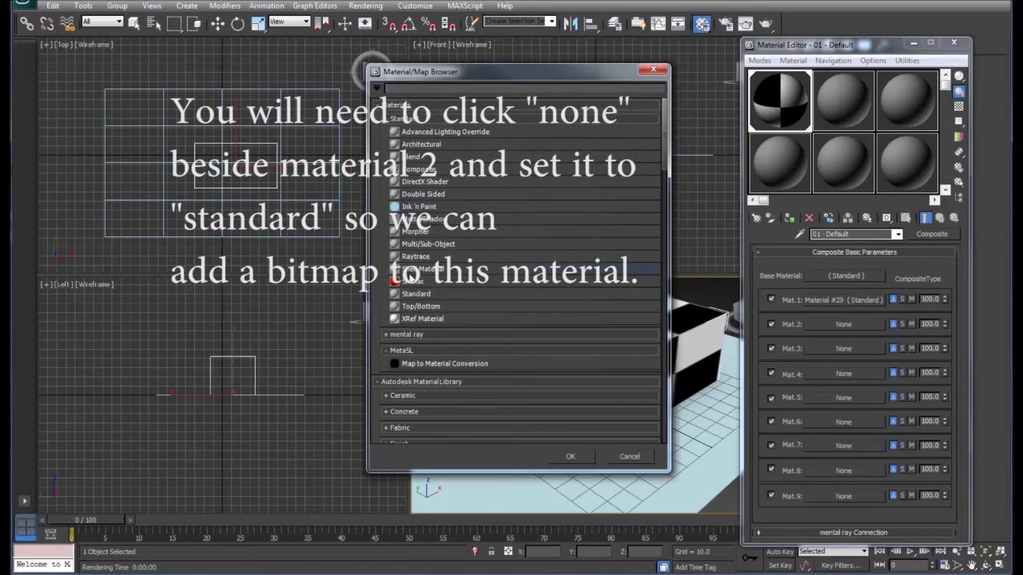
pyautogui.click(427, 294)
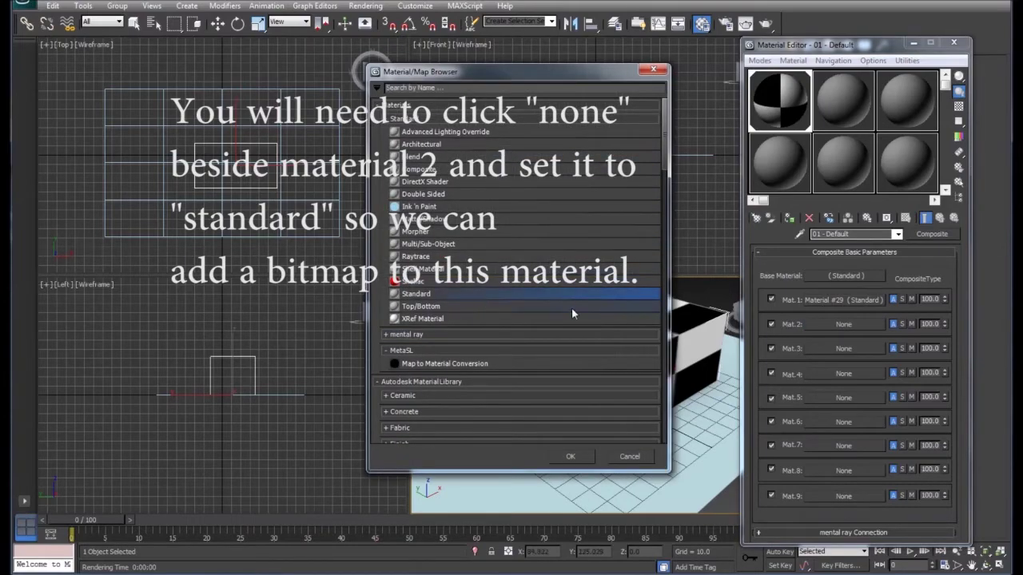
pyautogui.click(570, 456)
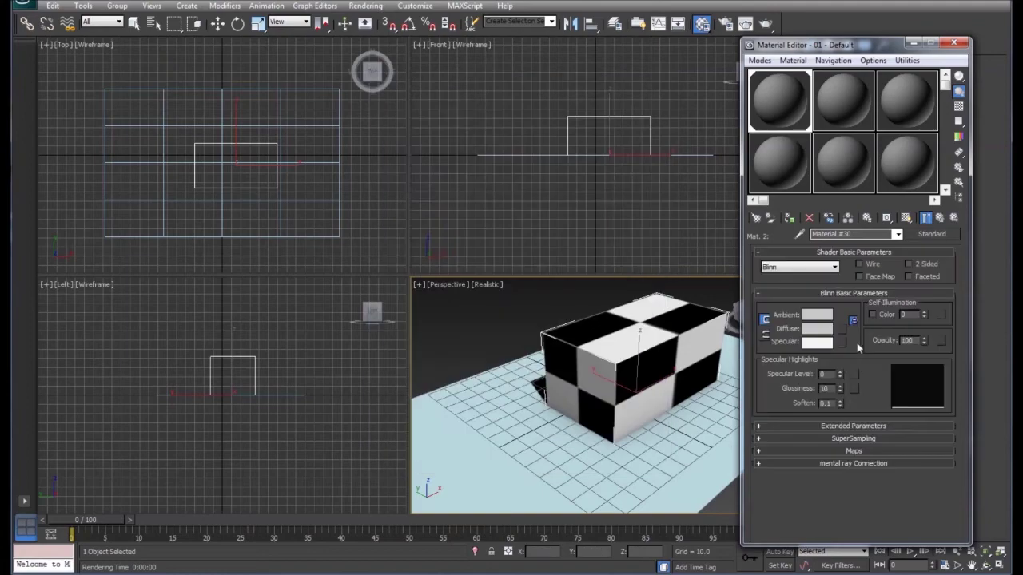
pyautogui.click(838, 329)
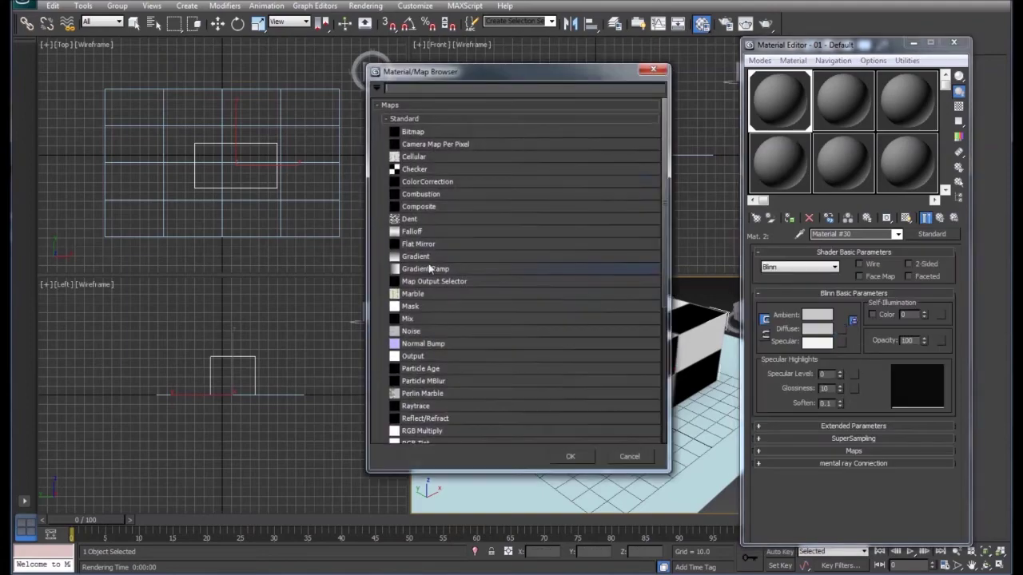
pyautogui.click(422, 158)
pyautogui.click(584, 457)
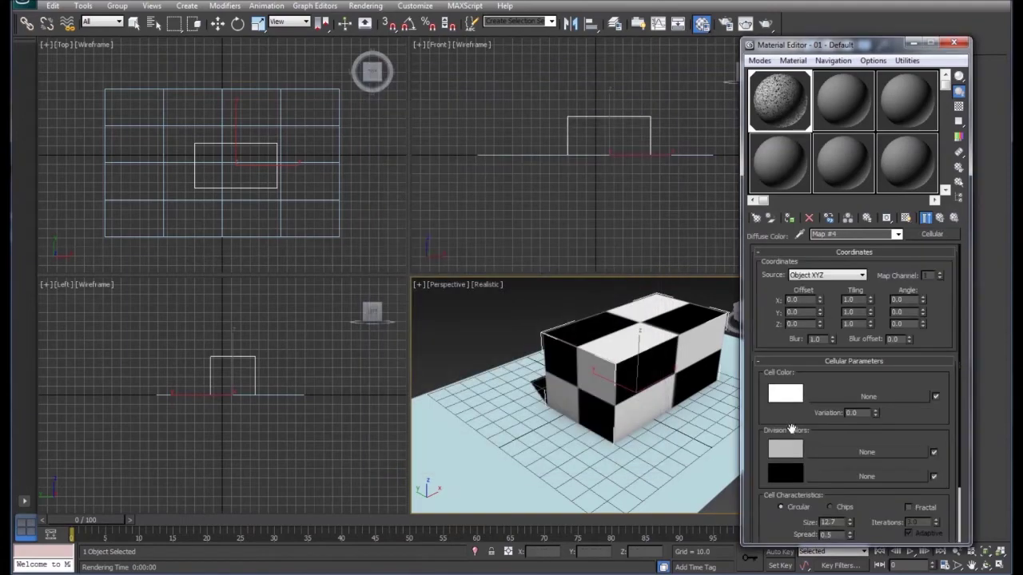
pyautogui.click(905, 217)
pyautogui.click(940, 219)
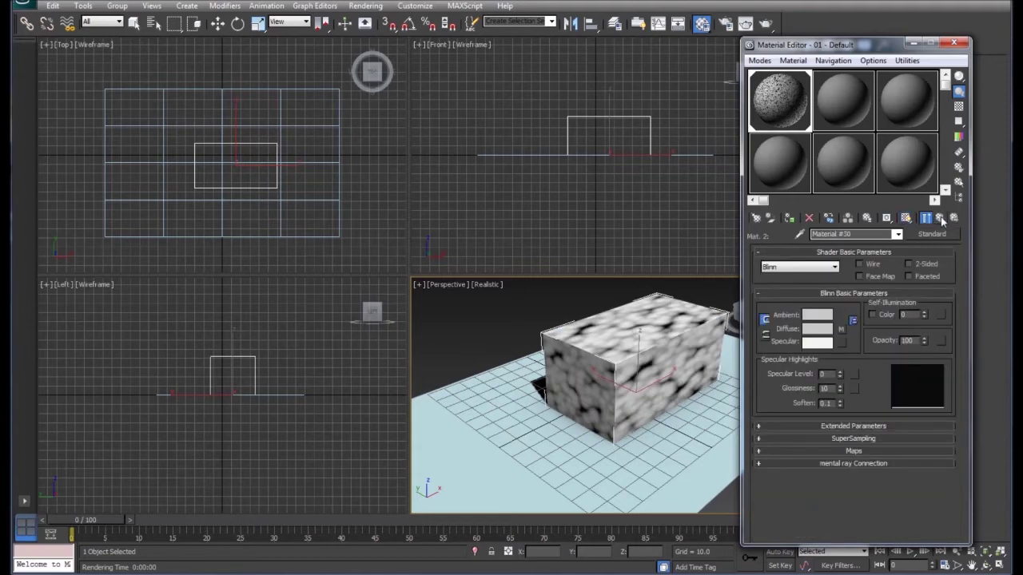
pyautogui.click(941, 219)
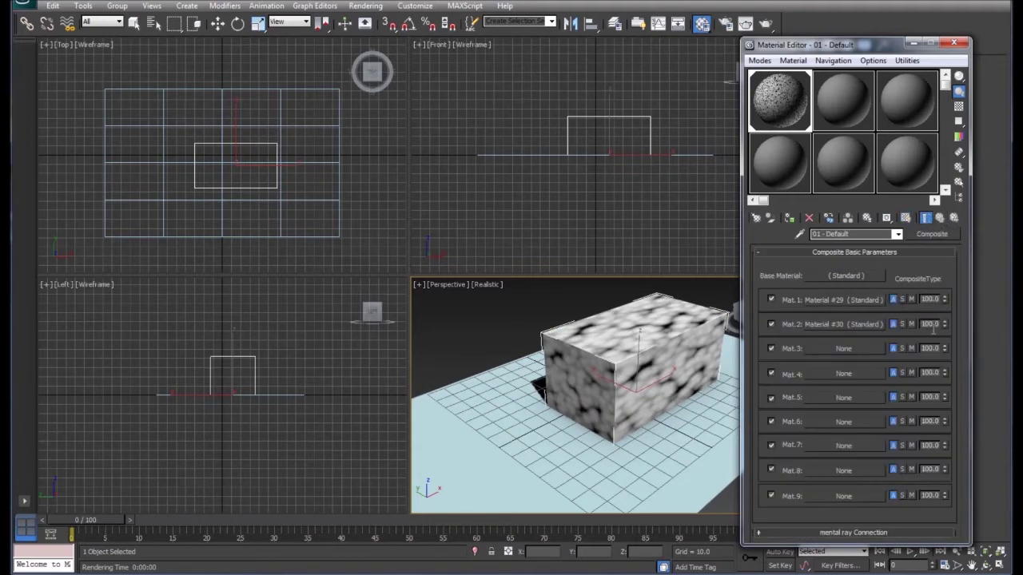
# Assign a Standard material (Material #31) to the Composite's Mat.3 slot.
pyautogui.click(826, 347)
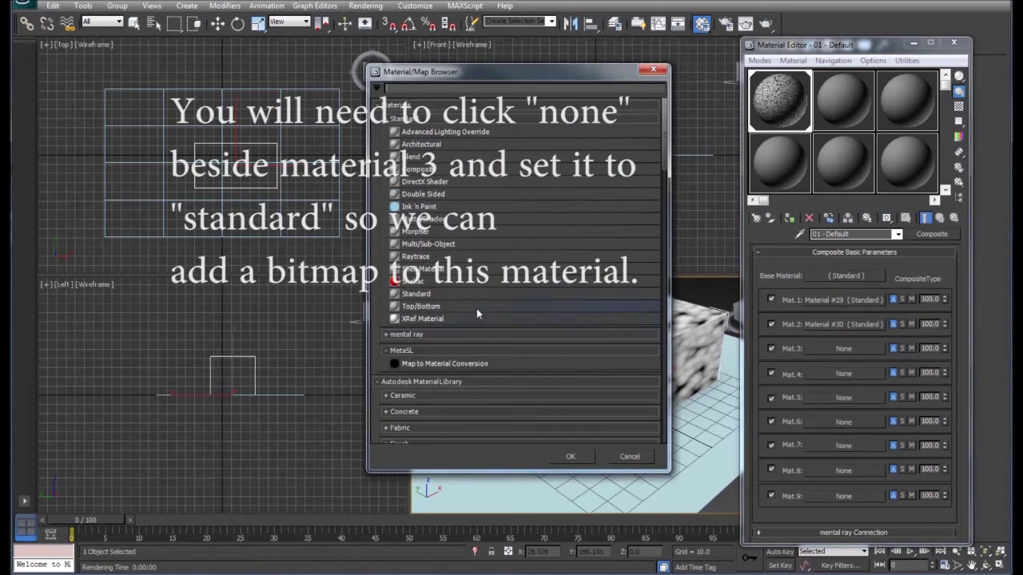
pyautogui.click(439, 294)
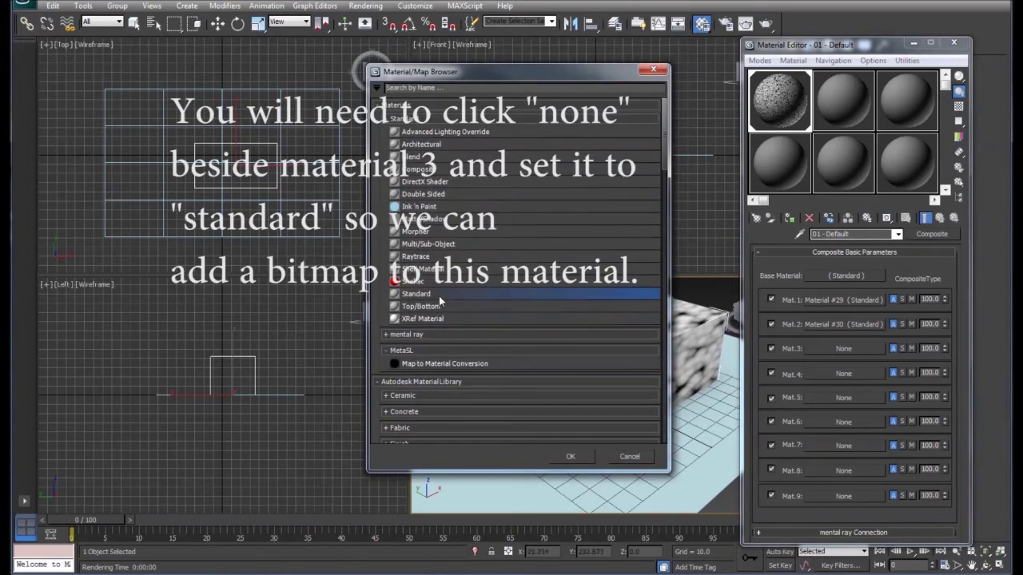
pyautogui.click(579, 460)
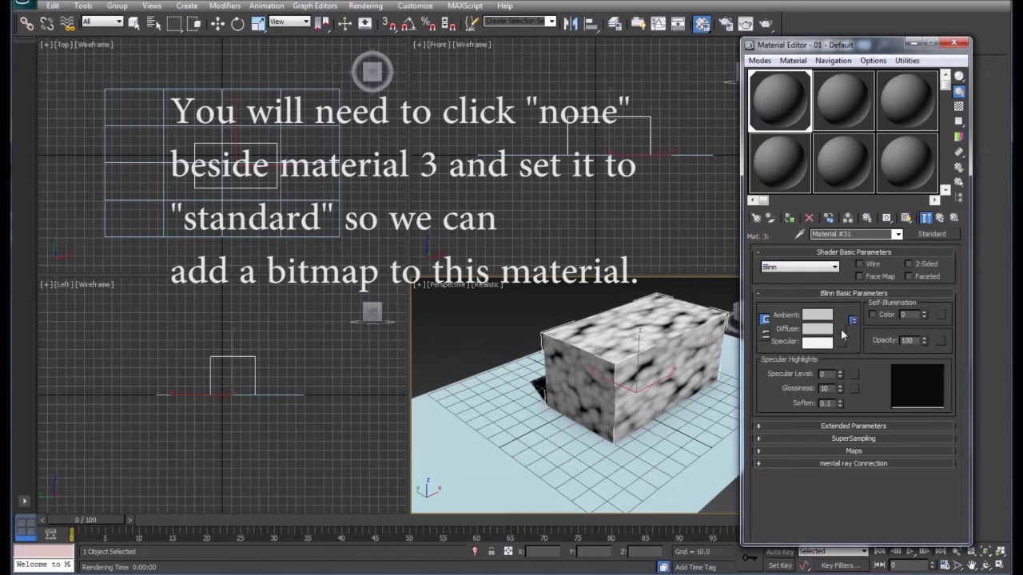
# Load 3D-Inkjet-Marble.jpg as Material #31's diffuse bitmap and show it on the box.
pyautogui.click(842, 331)
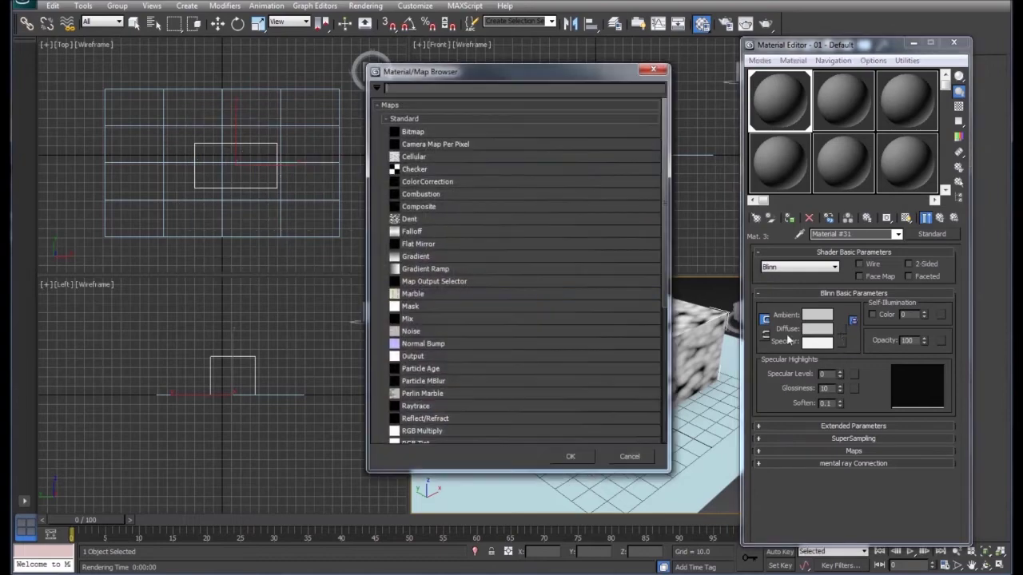
pyautogui.click(424, 133)
pyautogui.doubleClick(424, 132)
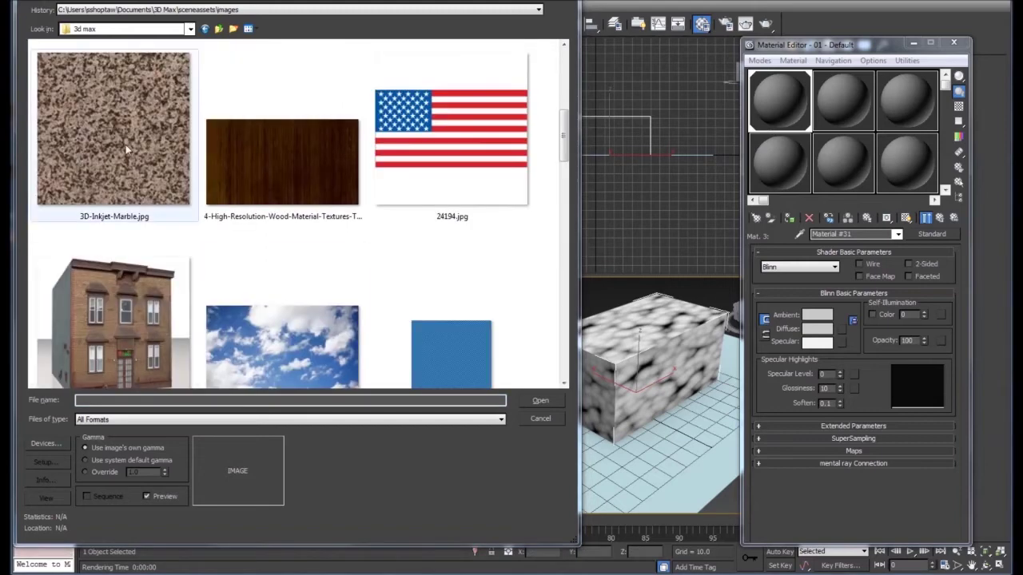
pyautogui.click(114, 128)
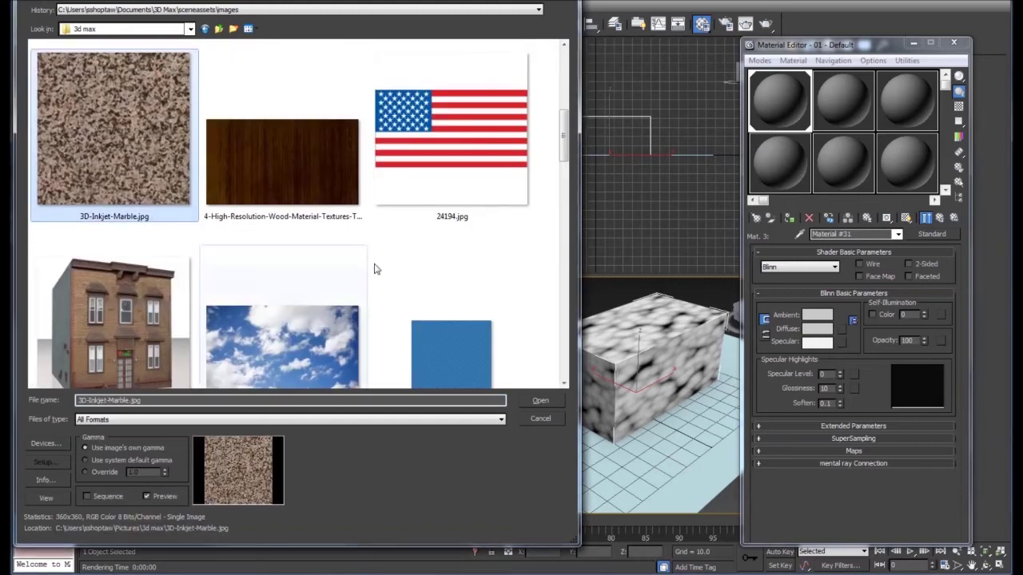
pyautogui.click(538, 400)
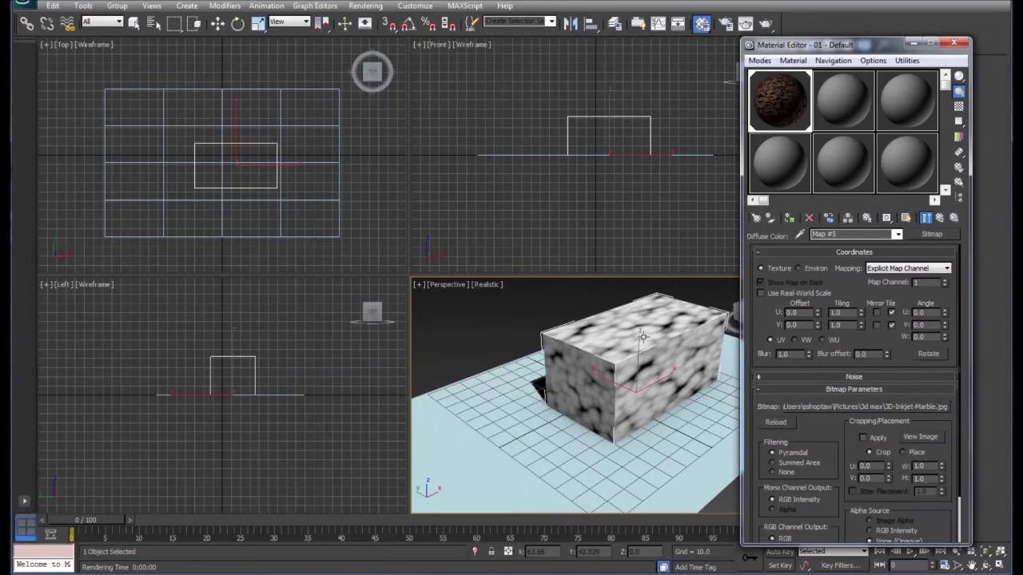
pyautogui.click(906, 219)
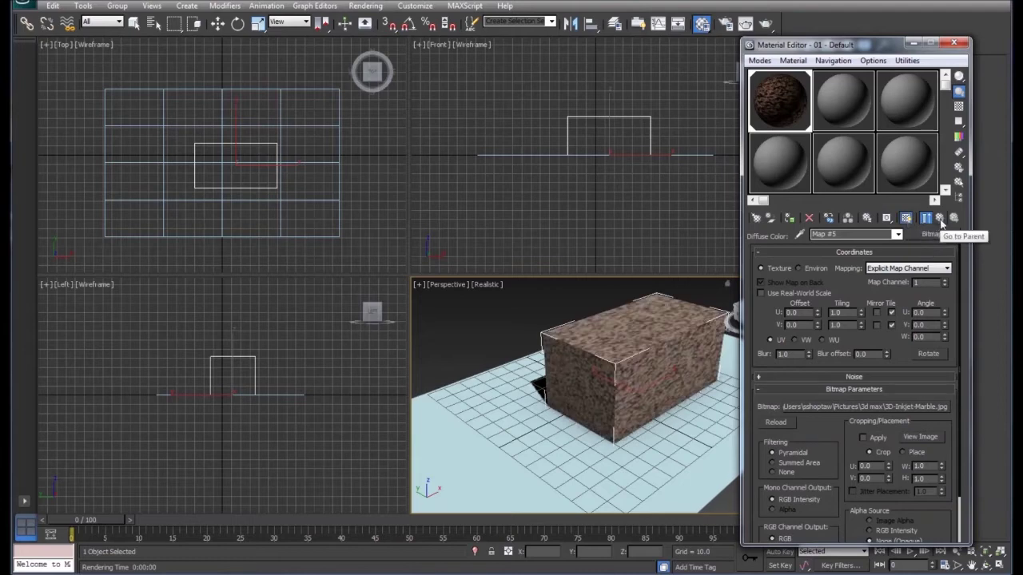
pyautogui.click(940, 221)
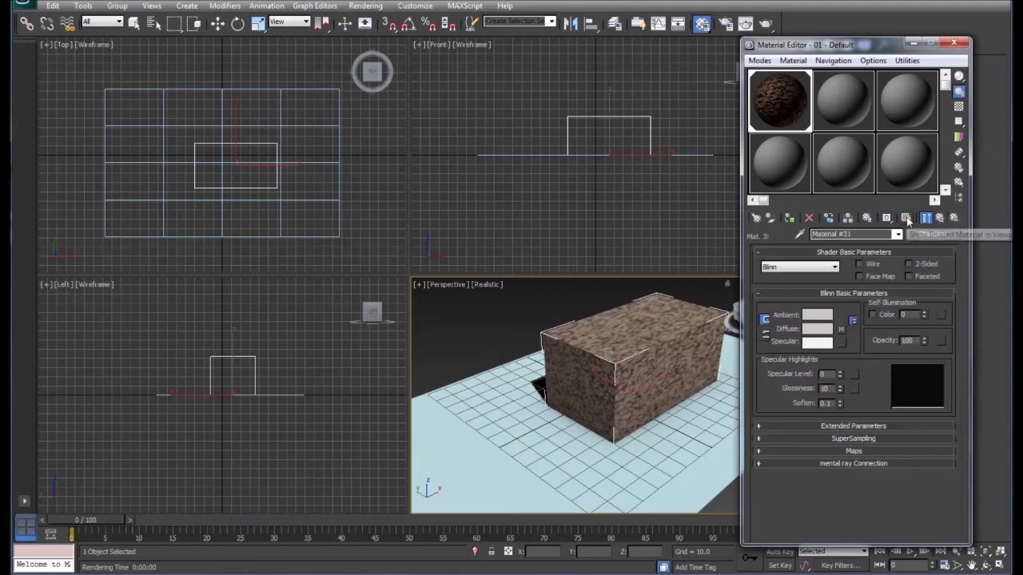
pyautogui.click(940, 220)
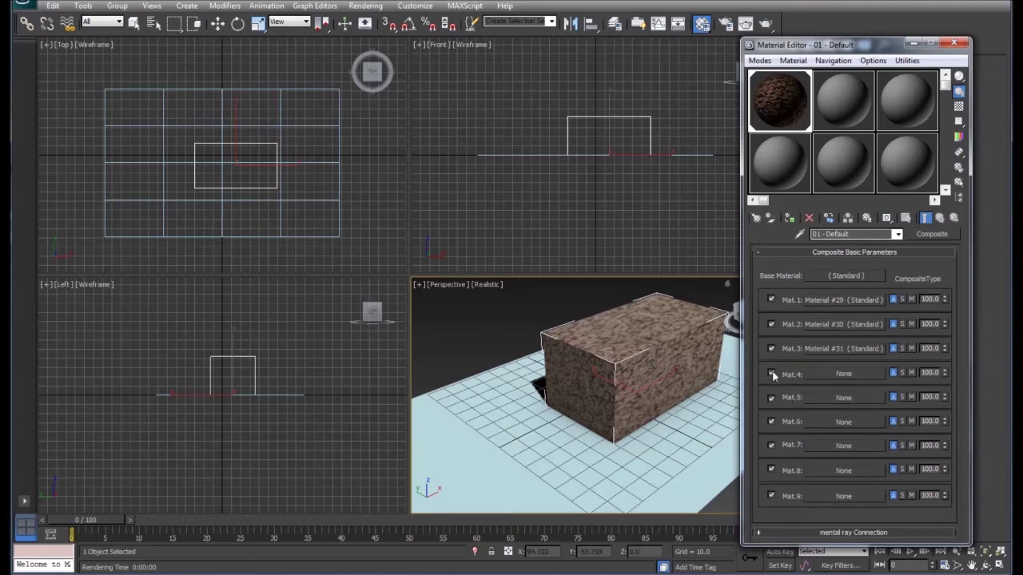
# Switch off the unused composite slots Mat.4 through Mat.9.
pyautogui.click(771, 397)
pyautogui.click(771, 421)
pyautogui.click(771, 445)
pyautogui.click(771, 470)
pyautogui.click(771, 495)
# Set the Mat.1, Mat.2 and Mat.3 amounts to 40, 40 and 20, then render the blend.
pyautogui.moveTo(923, 299); pyautogui.dragTo(939, 299)
pyautogui.write('40')
pyautogui.moveTo(923, 323); pyautogui.dragTo(939, 324)
pyautogui.write('4')
pyautogui.moveTo(923, 349); pyautogui.dragTo(940, 352)
pyautogui.write('20')
pyautogui.press('Return')
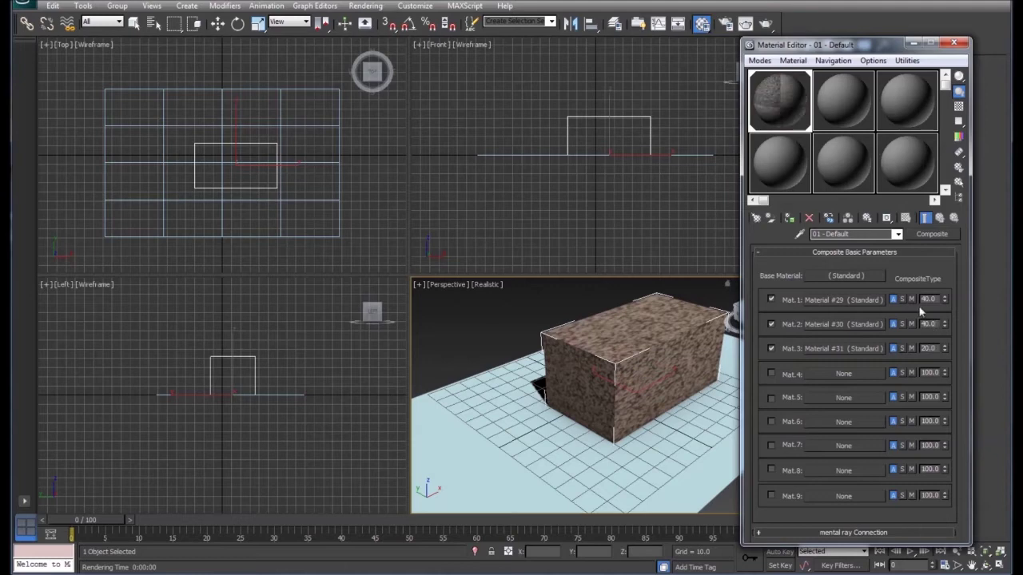
pyautogui.click(765, 24)
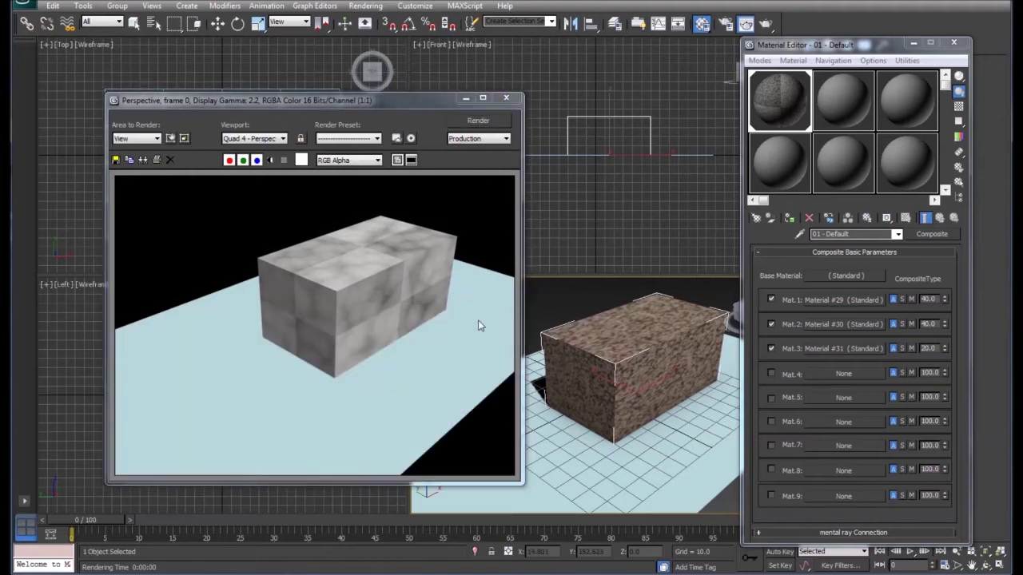
# Change the Mat.1, Mat.2 and Mat.3 amounts to 30, 30 and 40.
pyautogui.doubleClick(934, 323)
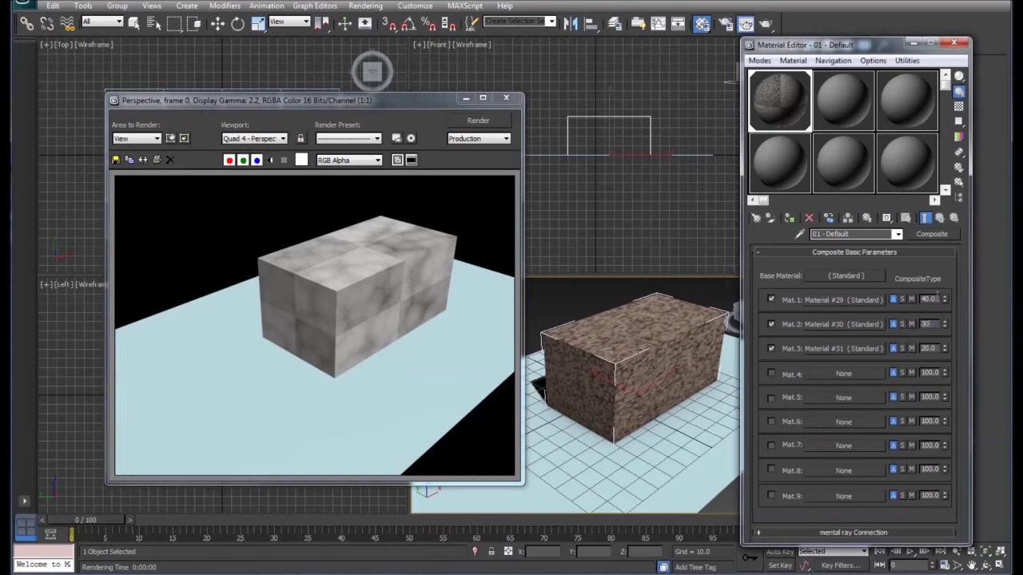
pyautogui.doubleClick(936, 299)
pyautogui.write('30')
pyautogui.doubleClick(935, 347)
pyautogui.doubleClick(936, 348)
pyautogui.write('40')
pyautogui.press('Return')
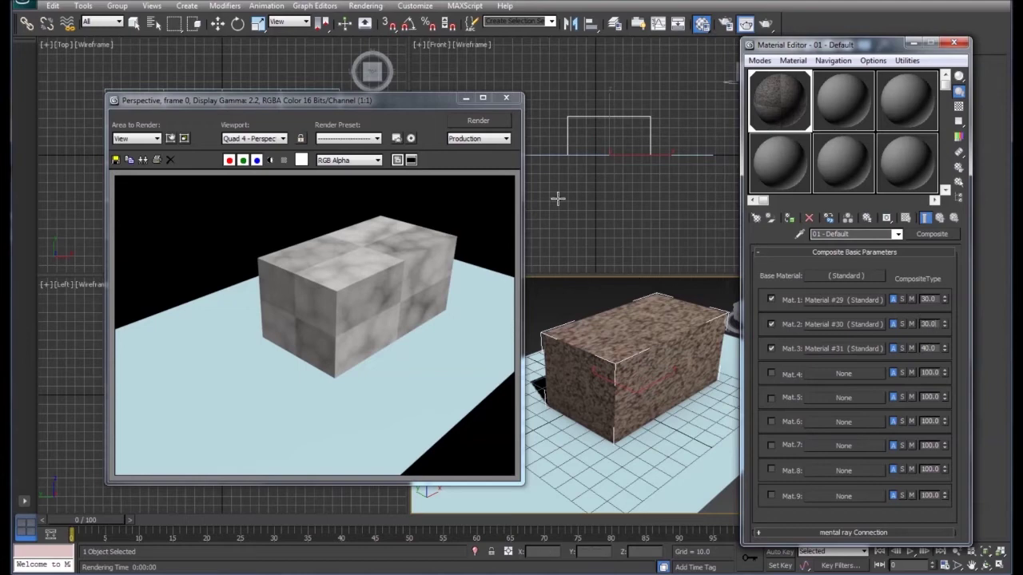
# Re-render the box with the new blend, then close the render window and Material Editor.
pyautogui.click(488, 125)
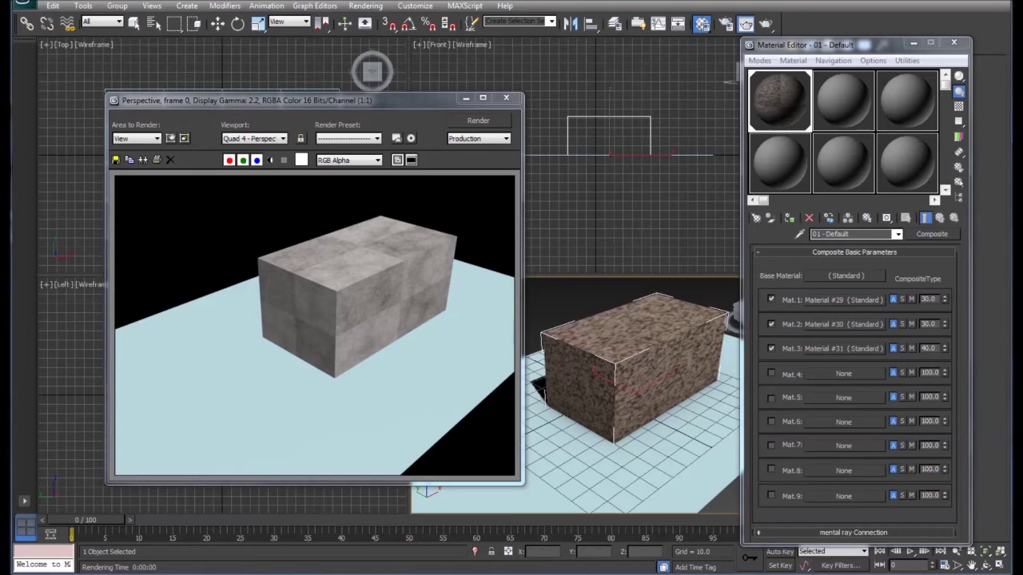
pyautogui.click(505, 97)
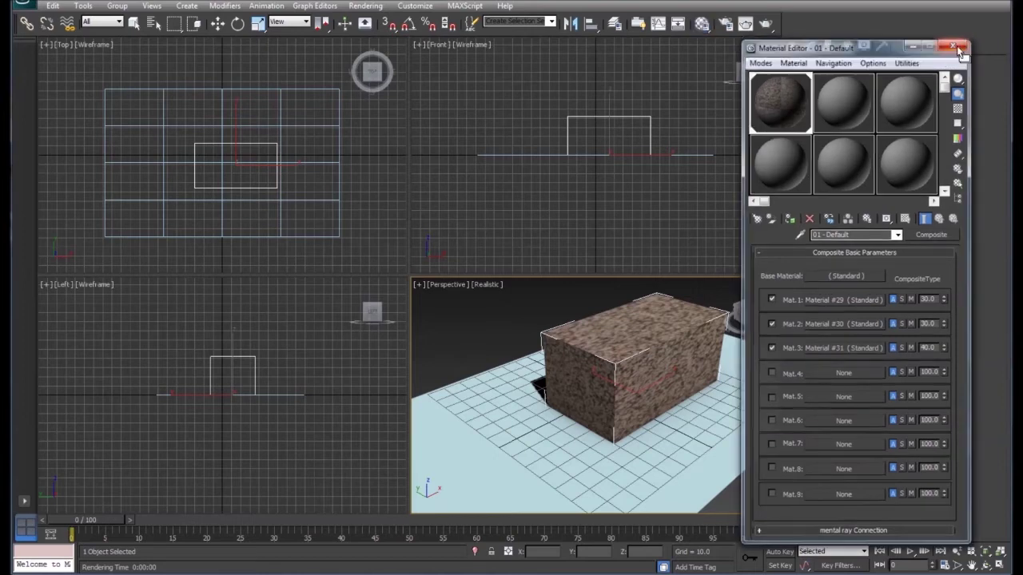
pyautogui.click(957, 46)
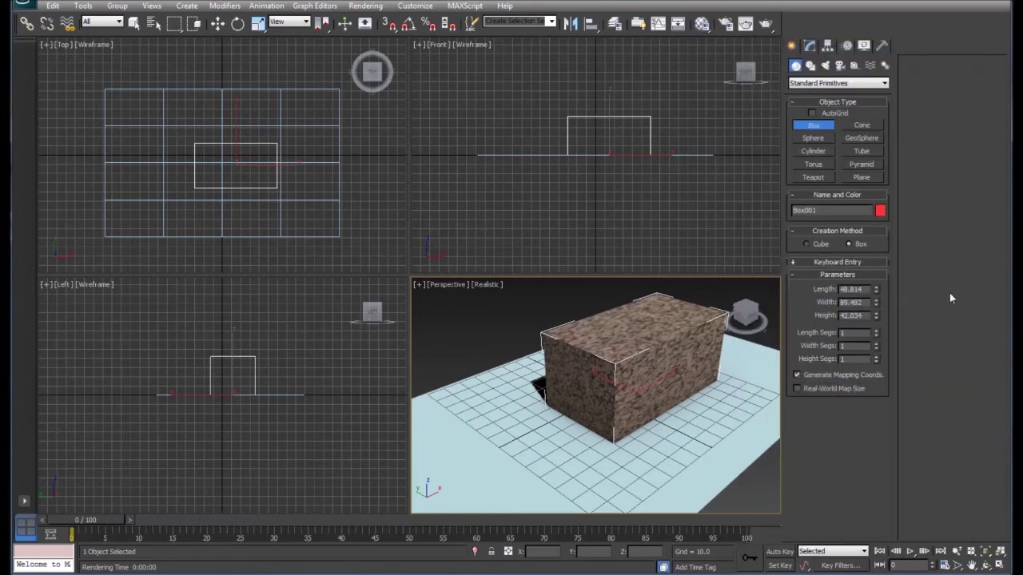
# Convert the box to an Editable Poly, then undo back to the plain box.
pyautogui.rightClick(590, 381)
pyautogui.rightClick(590, 379)
pyautogui.moveTo(628, 491)
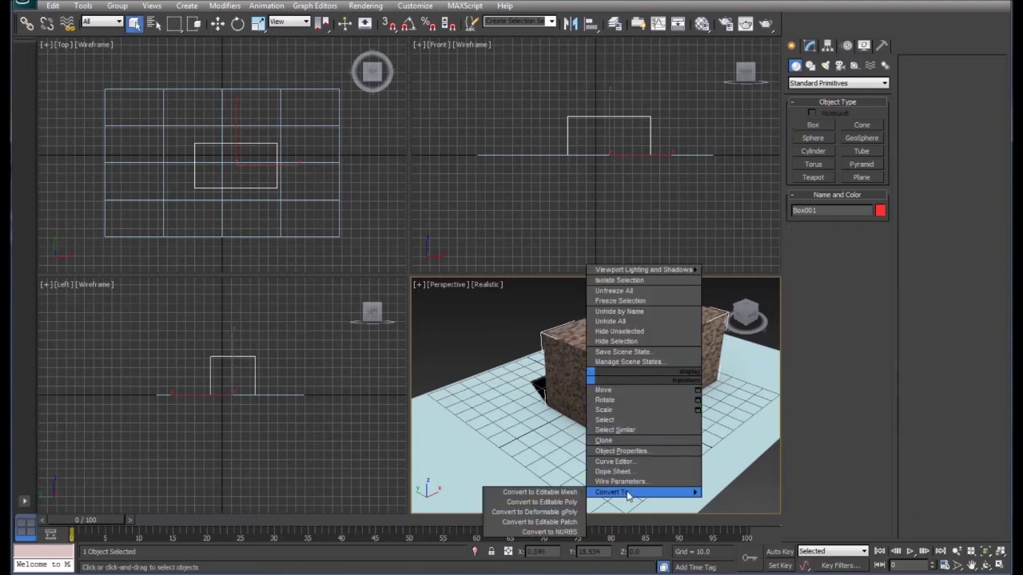
pyautogui.click(540, 502)
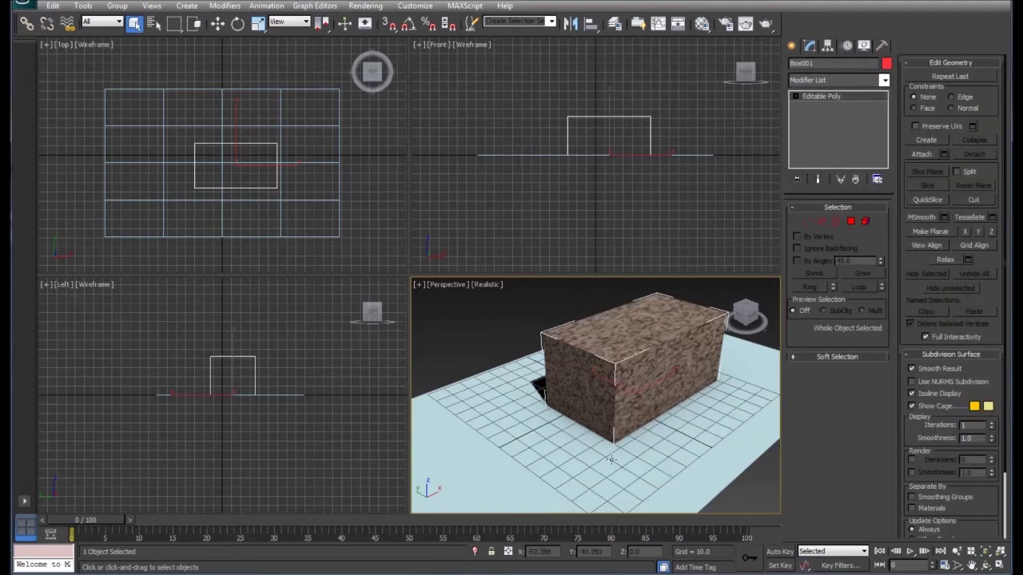
pyautogui.click(805, 222)
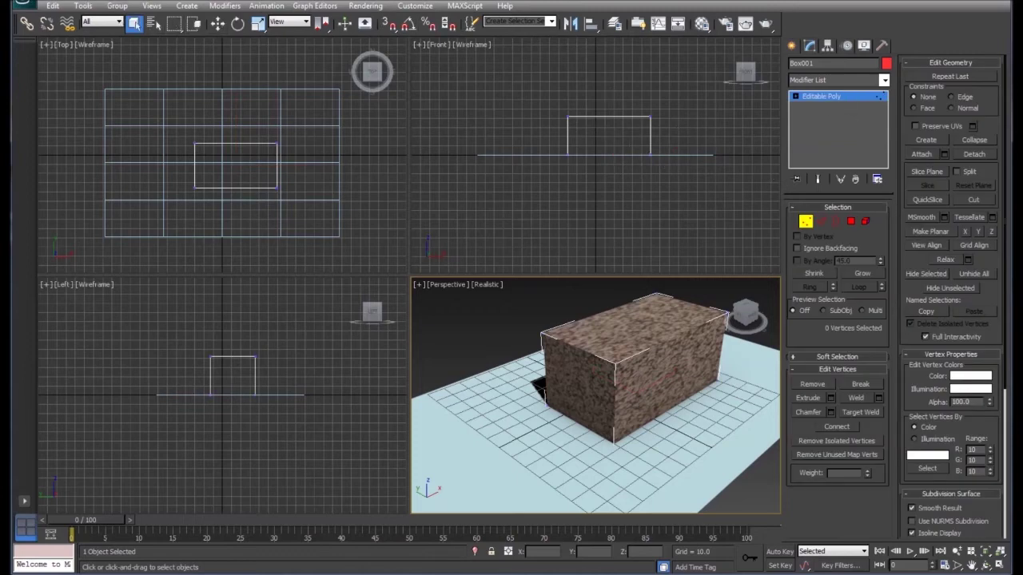
pyautogui.hotkey('ctrl', 'z')
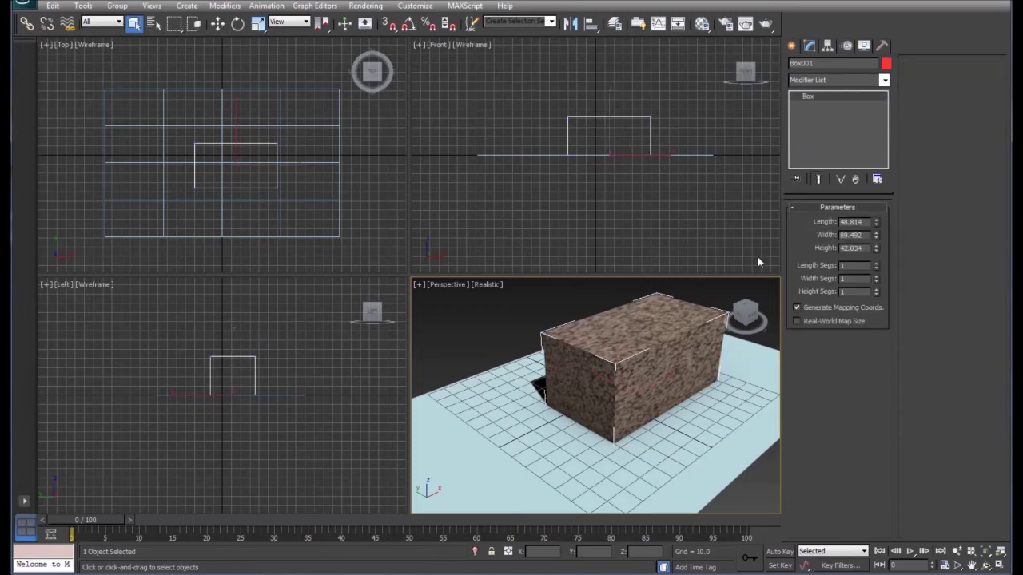
# Raise the box's length and width segments to 4 and add height segments.
pyautogui.click(877, 263)
pyautogui.click(877, 263)
pyautogui.click(877, 262)
pyautogui.click(877, 276)
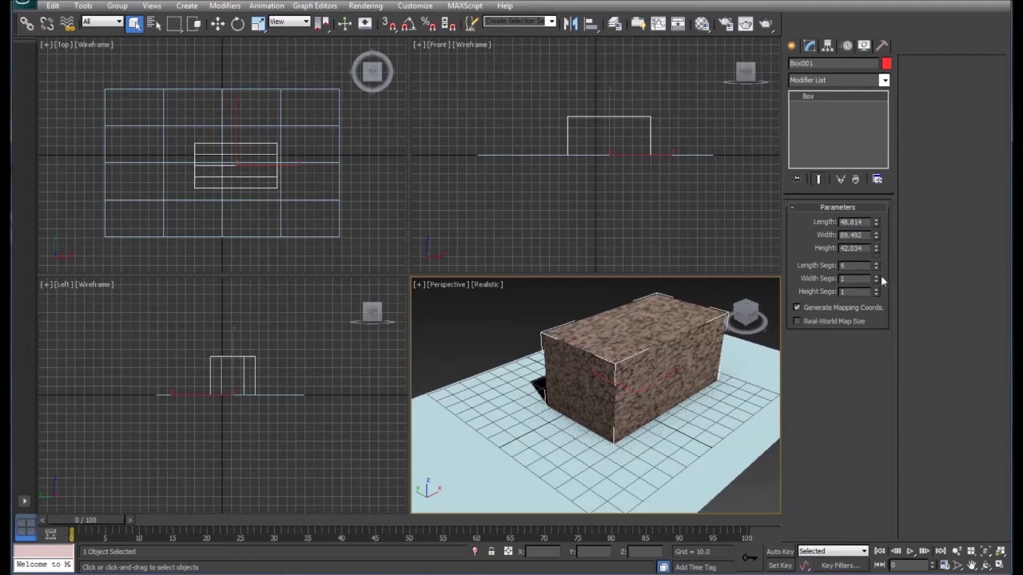
pyautogui.click(877, 276)
pyautogui.click(877, 276)
pyautogui.click(876, 288)
pyautogui.click(876, 289)
pyautogui.click(877, 288)
# Convert the segmented box to an Editable Poly and marquee-select its top vertices in Front view.
pyautogui.rightClick(652, 344)
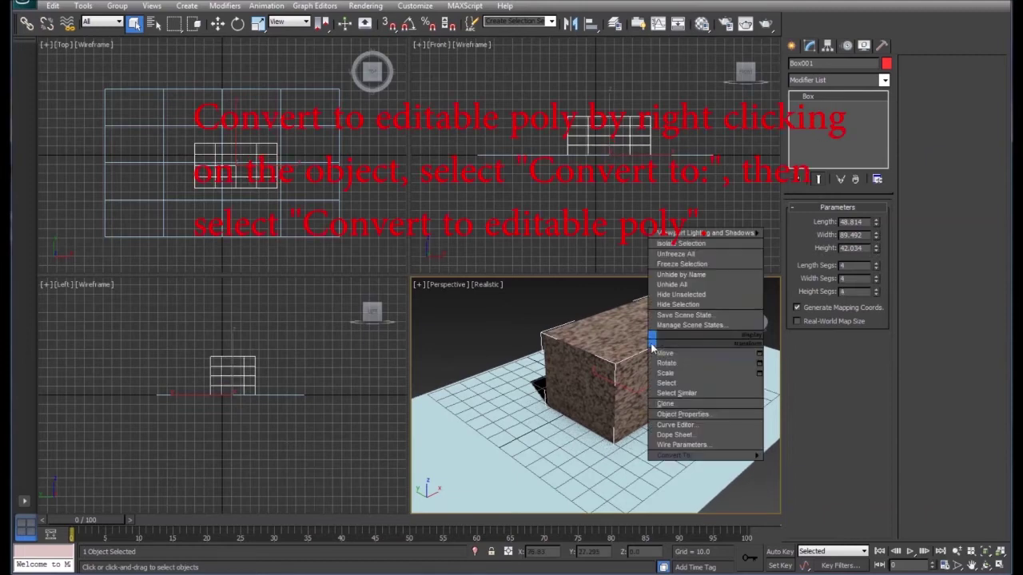
pyautogui.moveTo(703, 454)
pyautogui.click(595, 468)
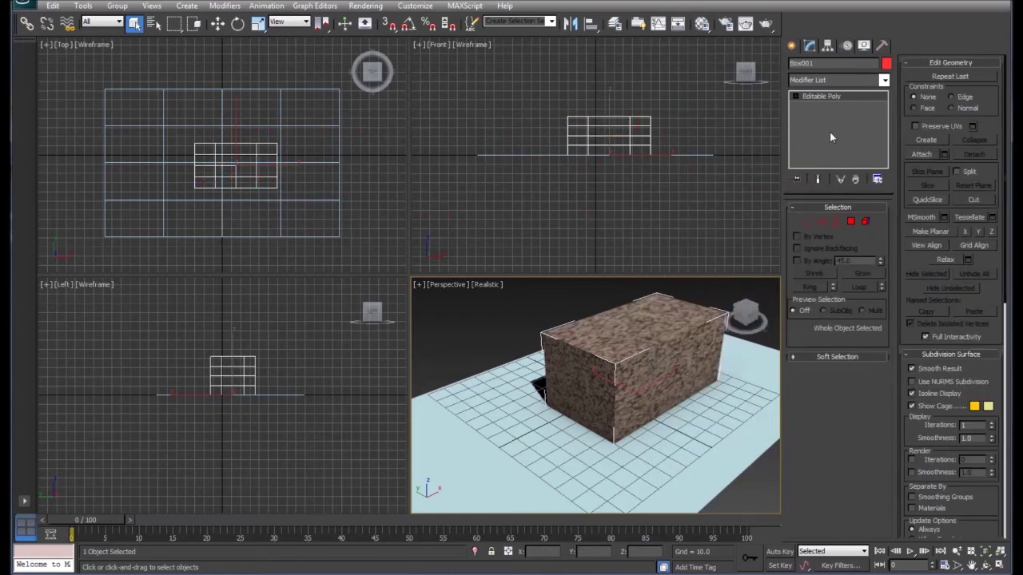
pyautogui.click(805, 221)
pyautogui.click(544, 96)
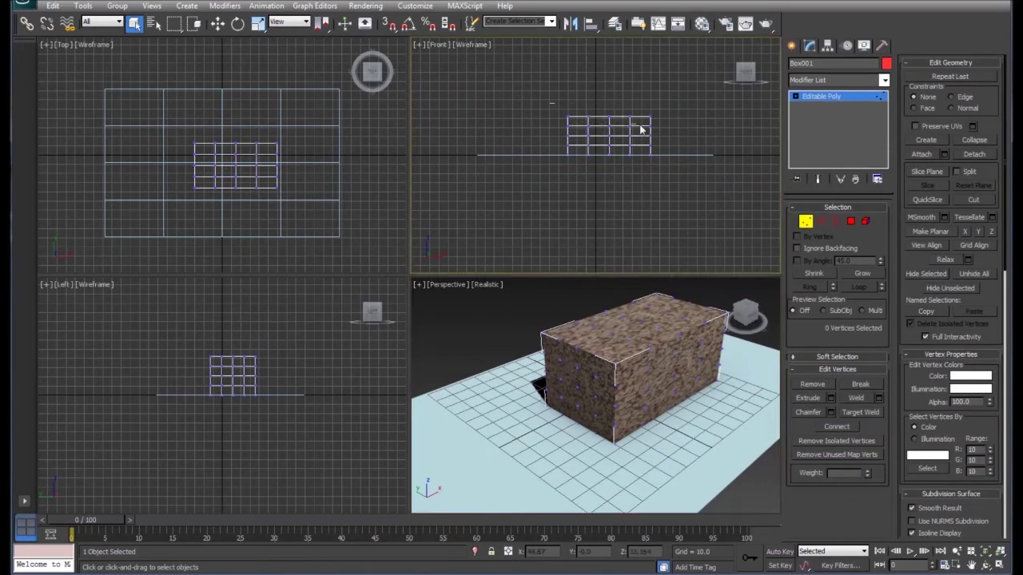
pyautogui.moveTo(641, 129); pyautogui.dragTo(679, 127)
# Delete the top vertices to open the box, then exit vertex mode and inspect it.
pyautogui.press('Delete')
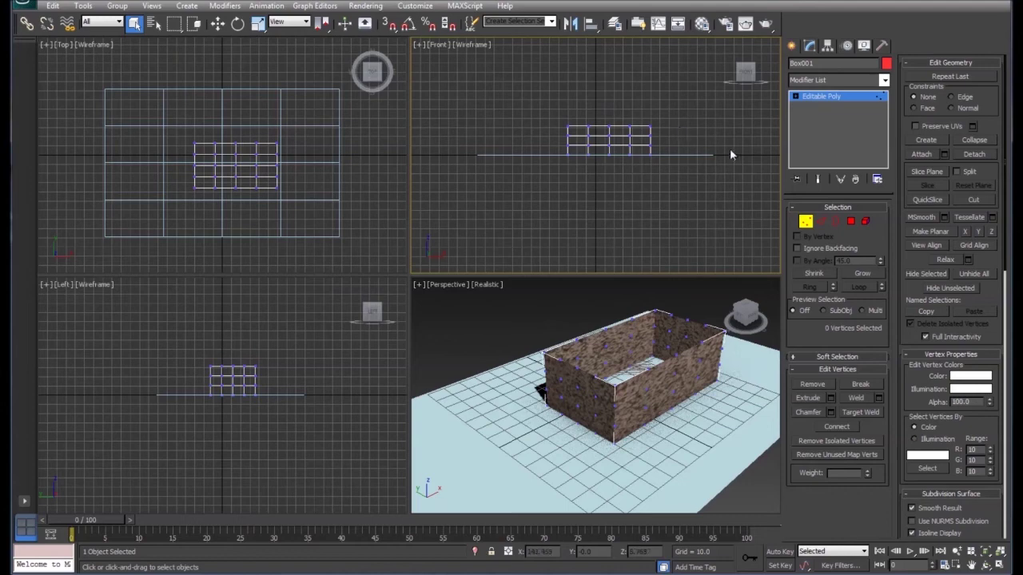
pyautogui.click(751, 313)
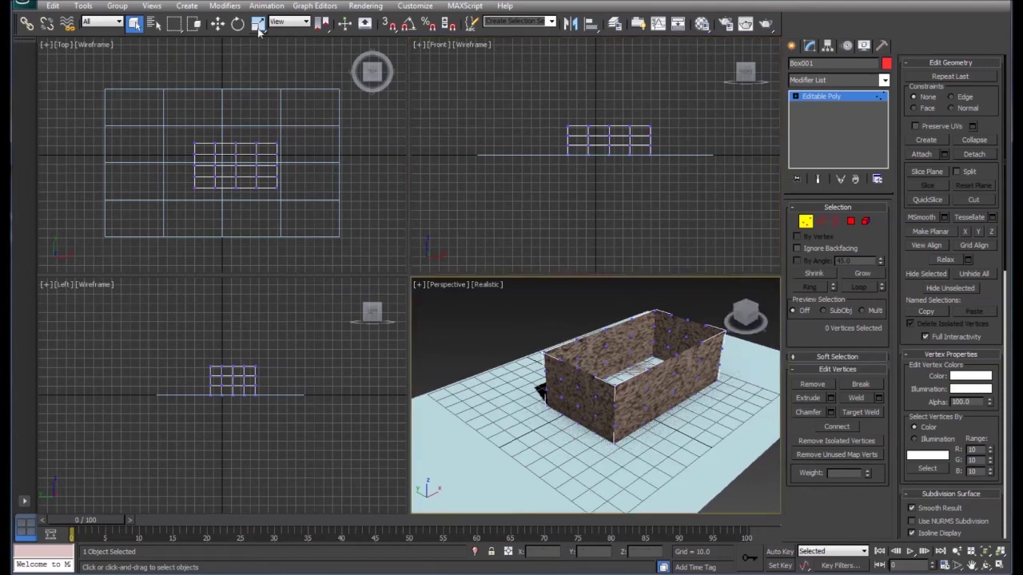
pyautogui.click(218, 23)
pyautogui.hotkey('ctrl', 'b')
pyautogui.click(745, 312)
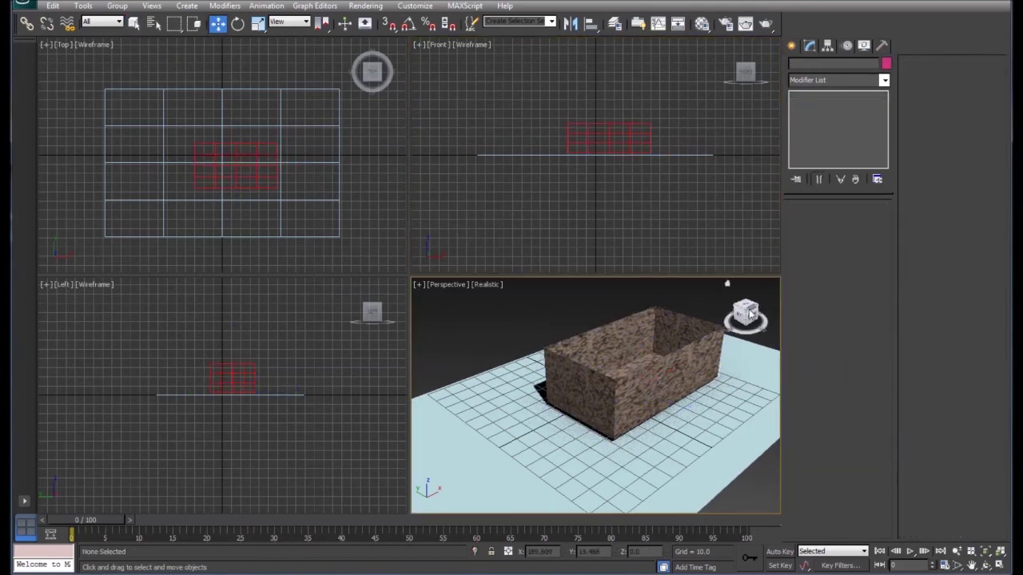
pyautogui.moveTo(750, 314); pyautogui.dragTo(720, 324)
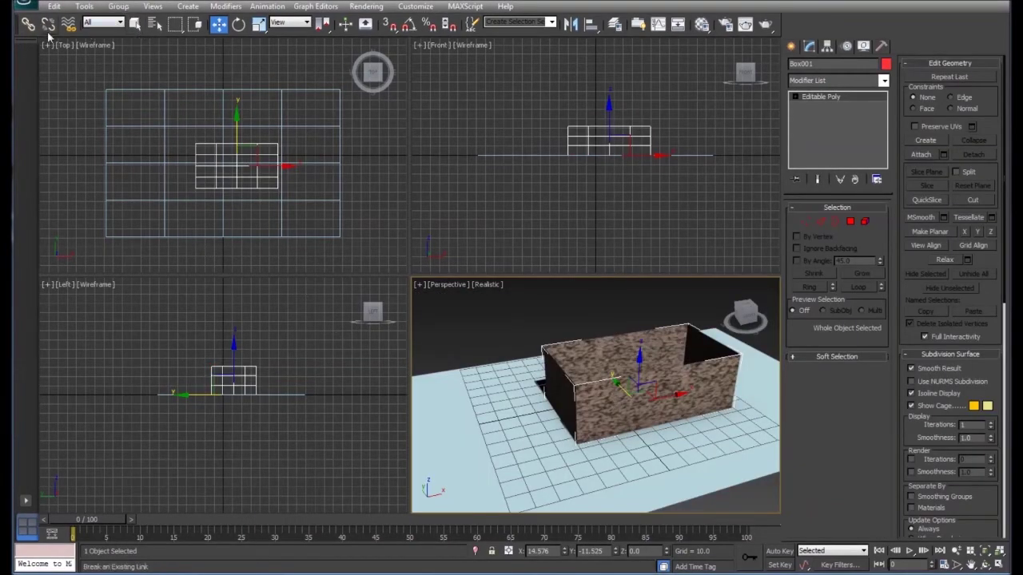
pyautogui.click(136, 24)
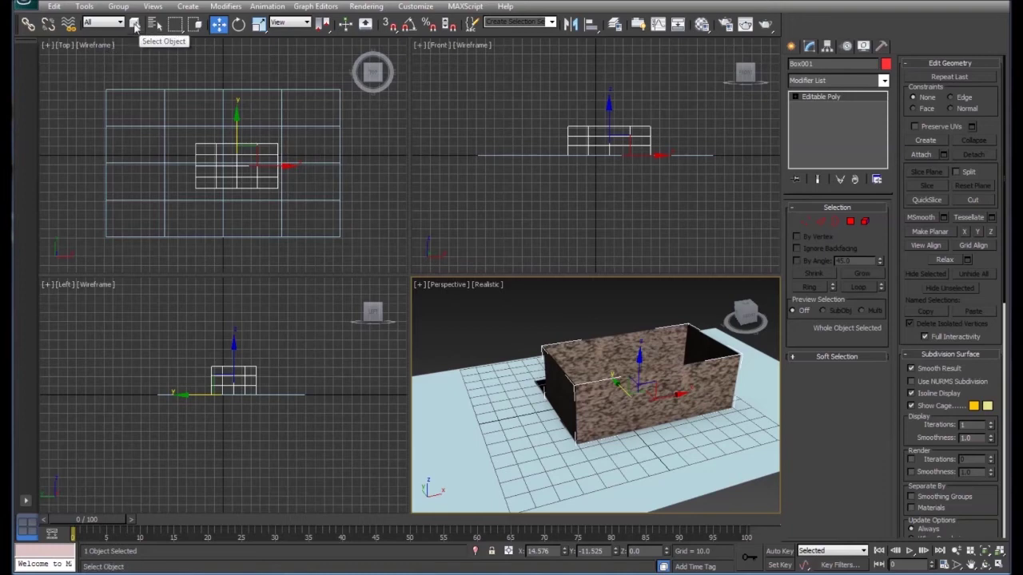
# Delete the open box and draw a green ground plane in the Top view.
pyautogui.rightClick(96, 78)
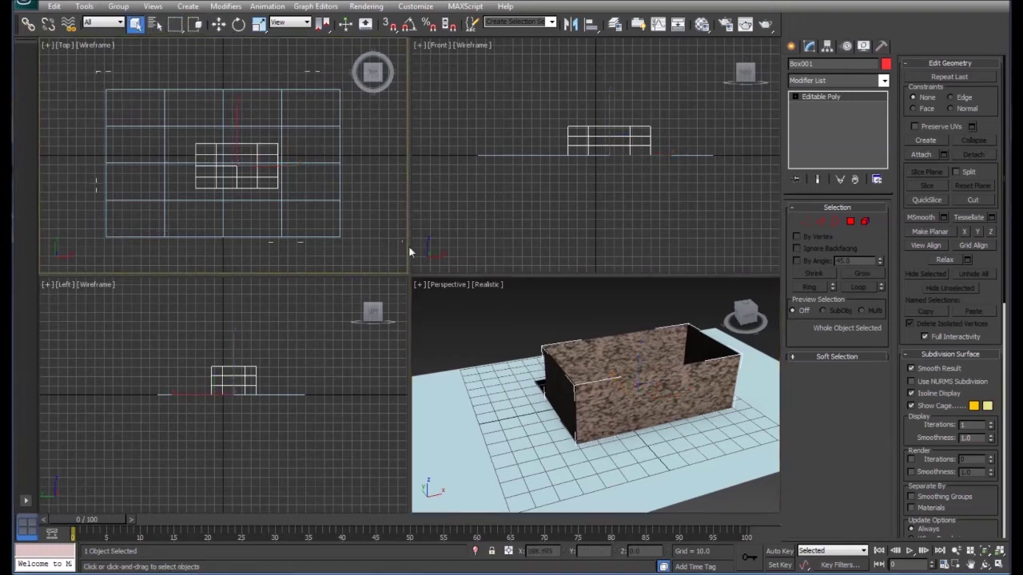
pyautogui.press('Delete')
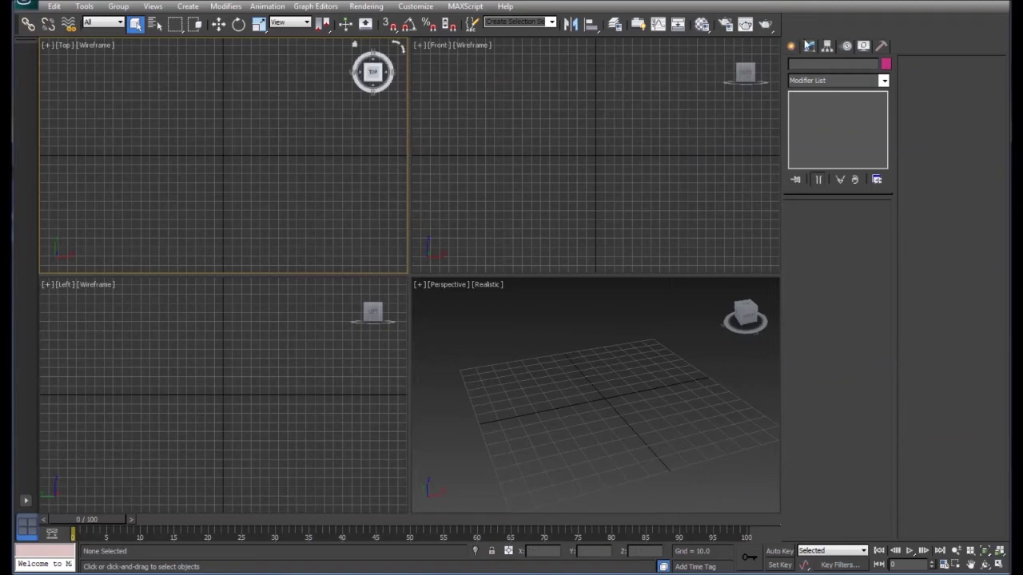
pyautogui.click(791, 45)
pyautogui.click(861, 177)
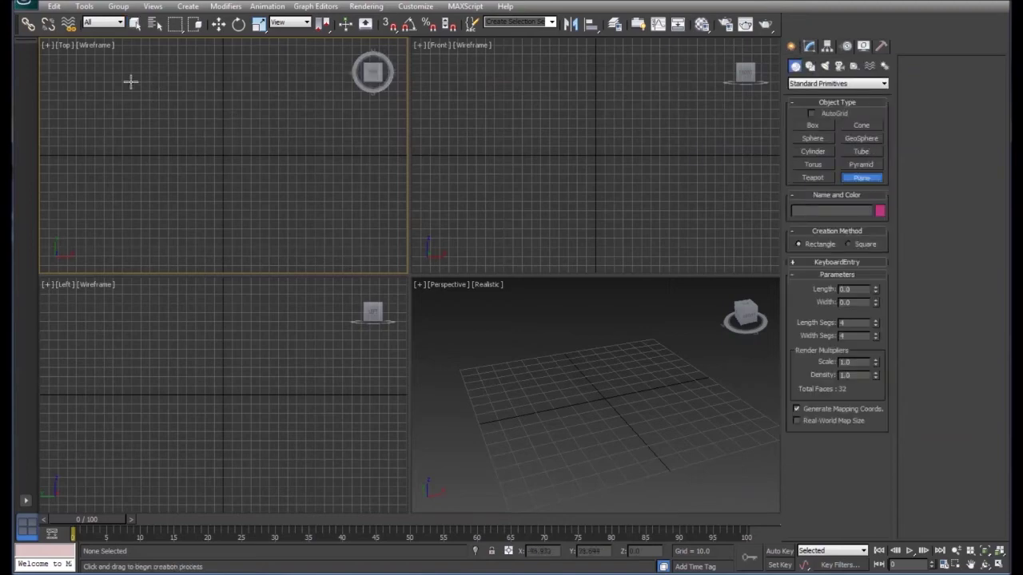
pyautogui.moveTo(118, 81); pyautogui.dragTo(334, 225)
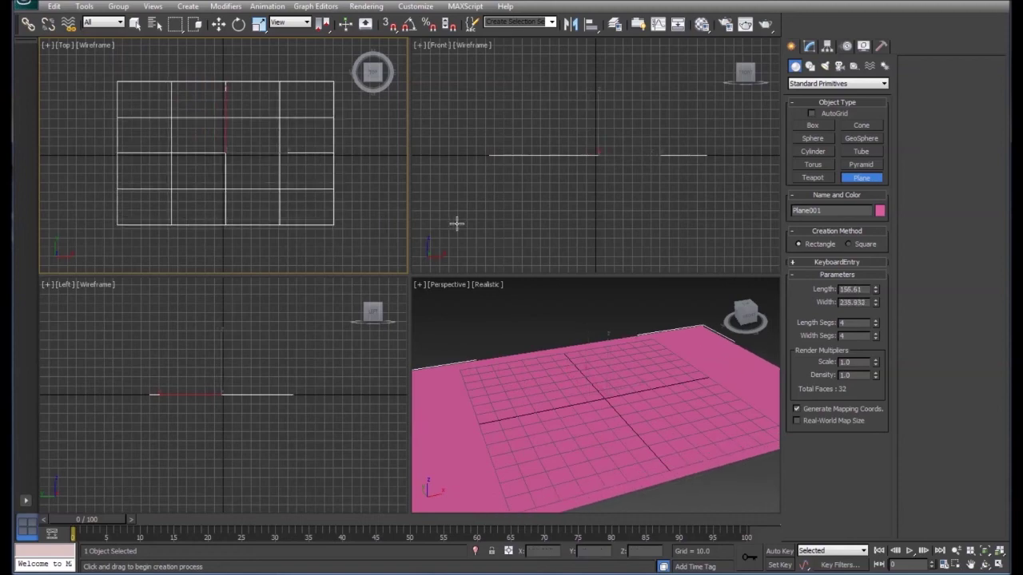
pyautogui.click(880, 210)
pyautogui.click(354, 294)
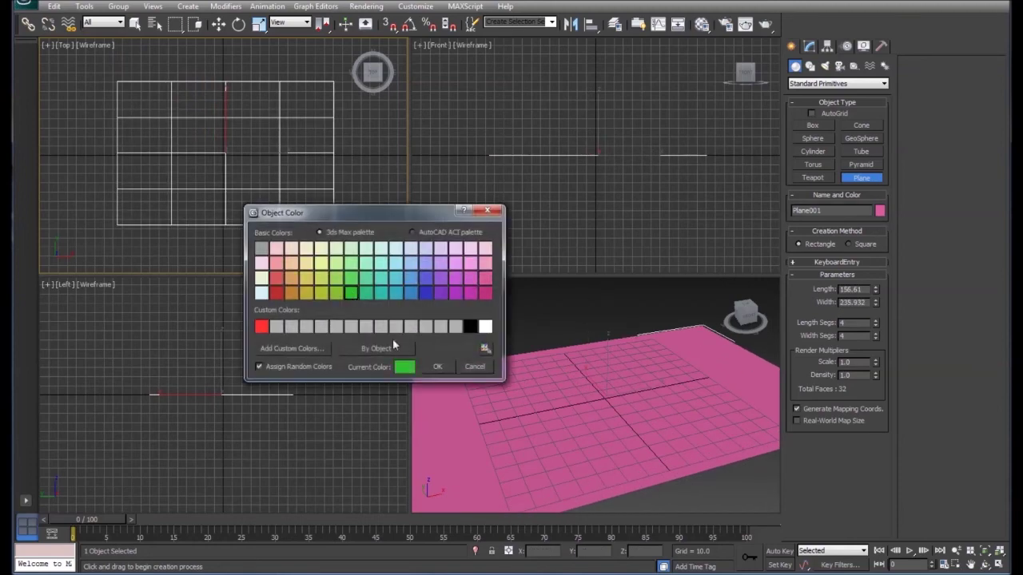
pyautogui.click(434, 366)
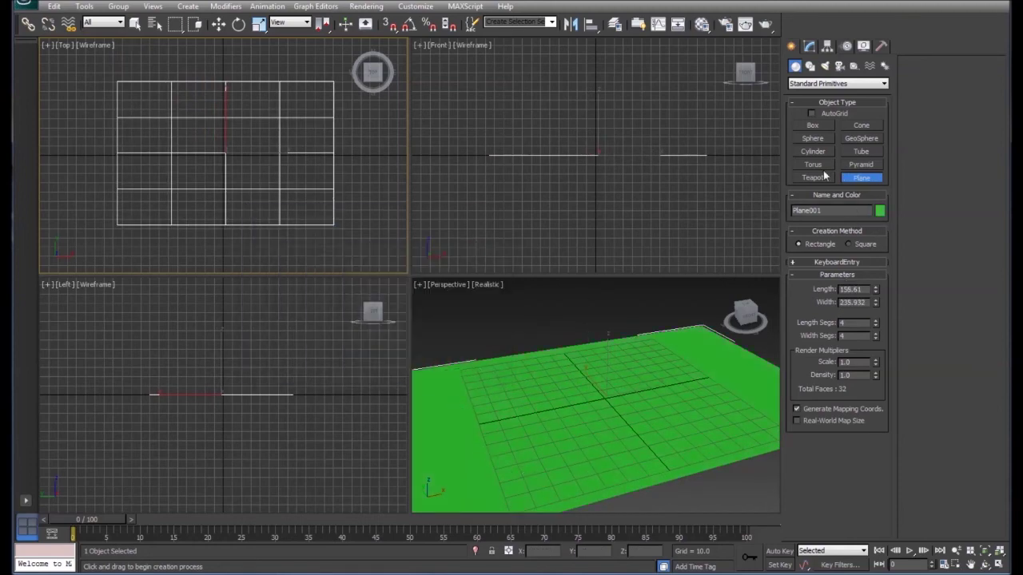
# Draw a 42.034 × 77.288 × 34.576 box on the plane and pick Material Editor sample slot 2.
pyautogui.click(811, 125)
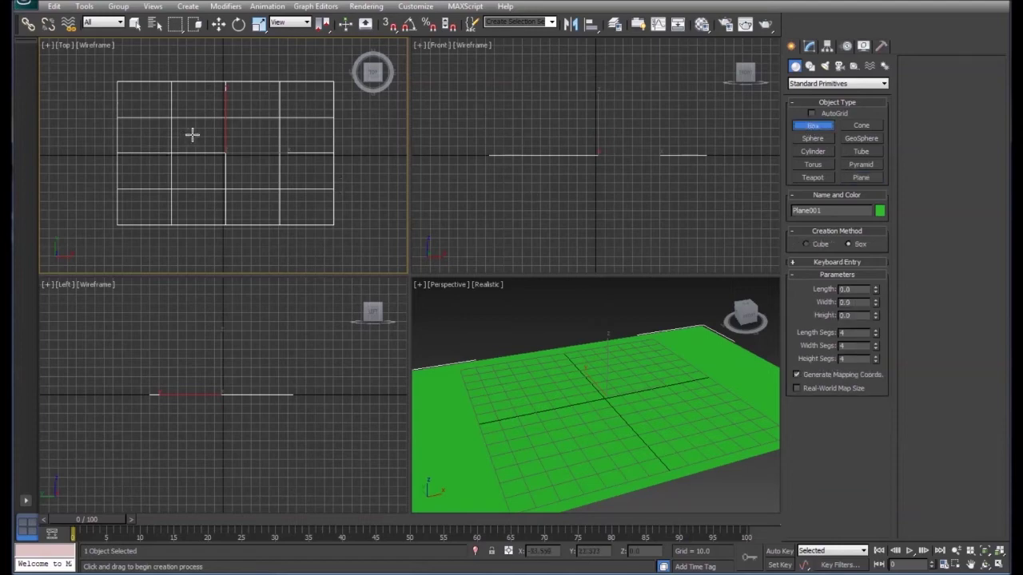
pyautogui.moveTo(193, 134); pyautogui.dragTo(264, 171)
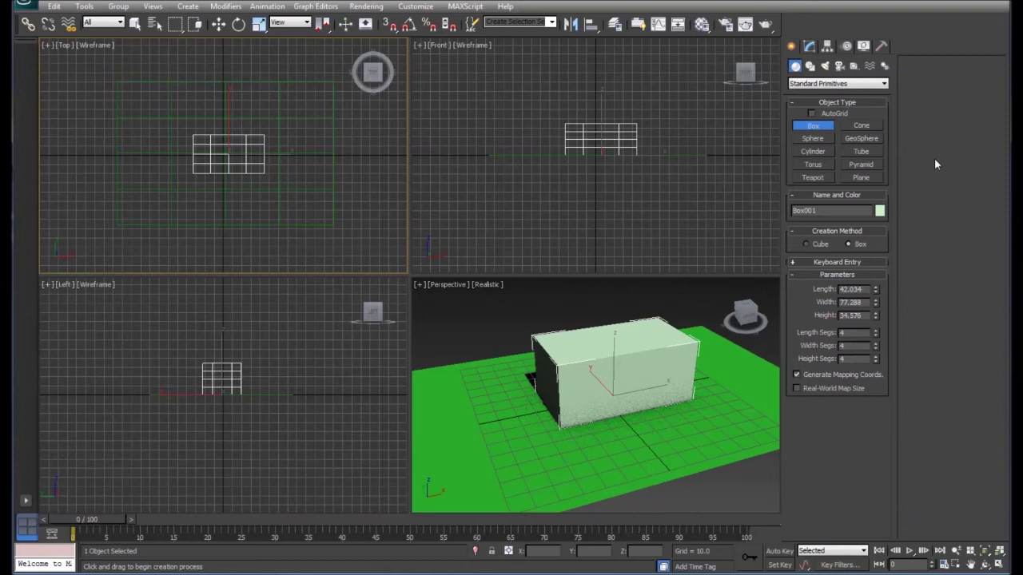
pyautogui.press('m')
pyautogui.moveTo(841, 51); pyautogui.dragTo(818, 51)
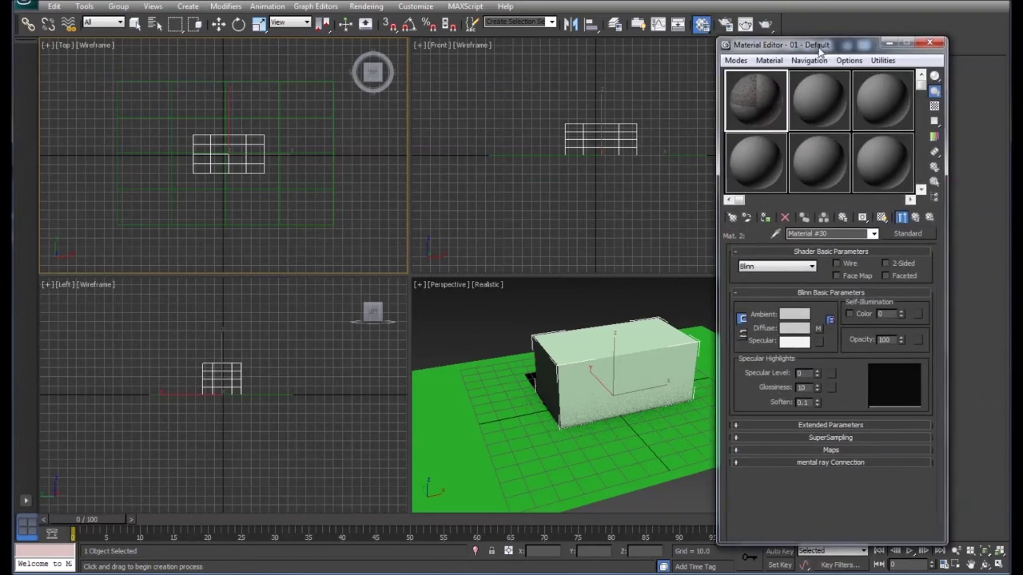
pyautogui.click(822, 102)
# Apply sample slot 2 to the box as a Double Sided material and open its Facing material.
pyautogui.moveTo(822, 89); pyautogui.dragTo(638, 369)
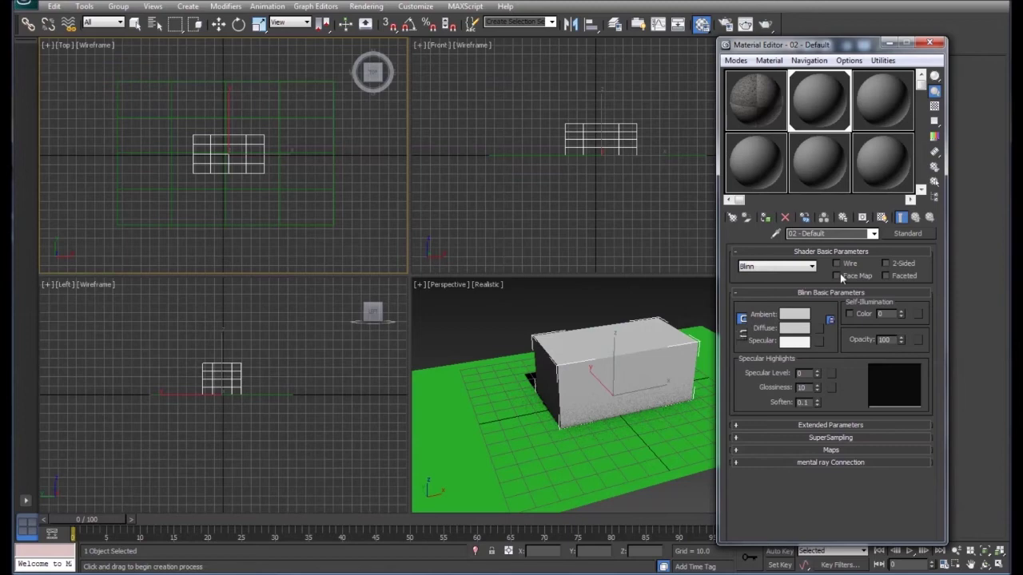
pyautogui.click(881, 217)
pyautogui.click(906, 235)
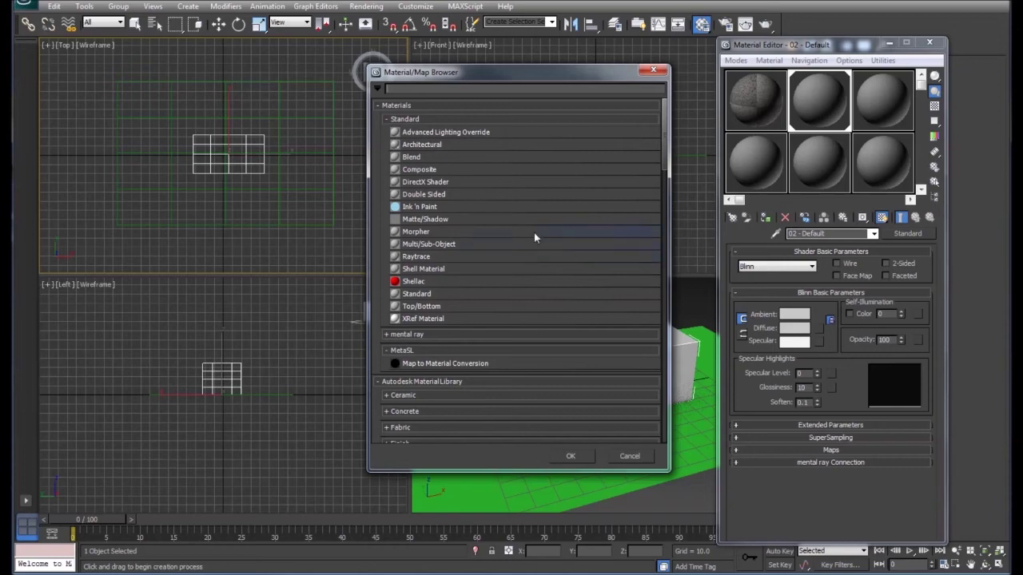
pyautogui.click(454, 194)
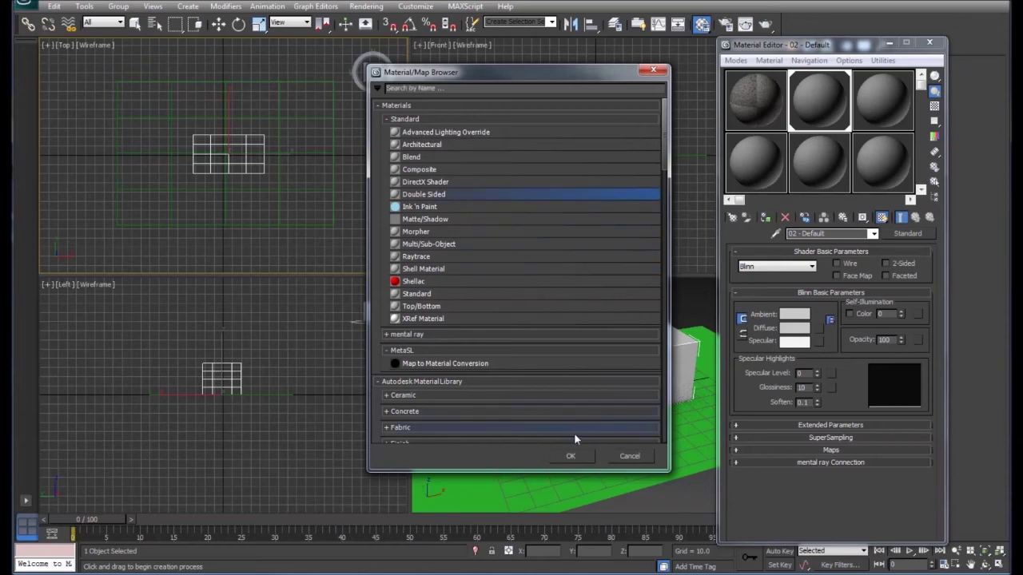
pyautogui.click(572, 457)
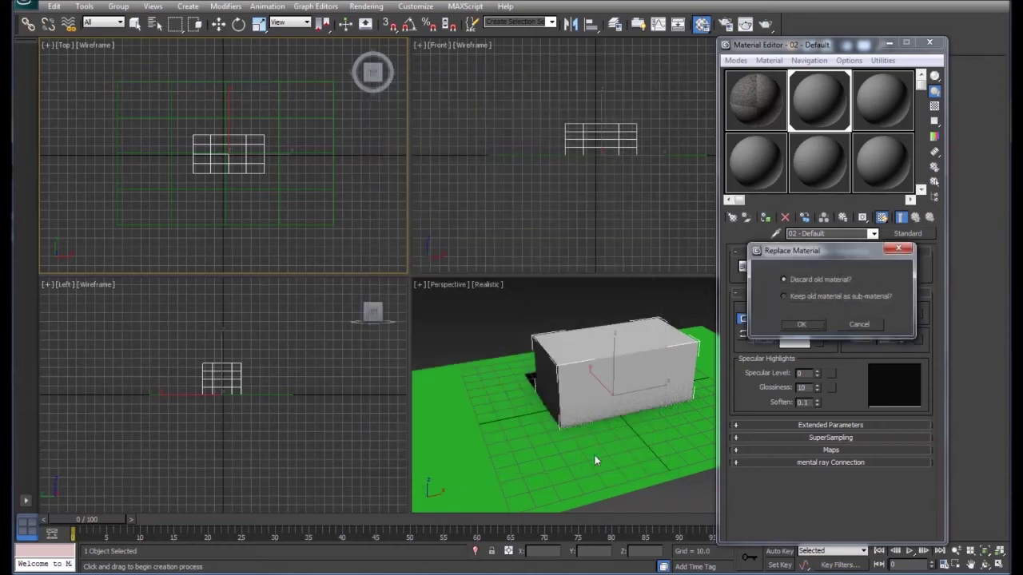
pyautogui.click(800, 326)
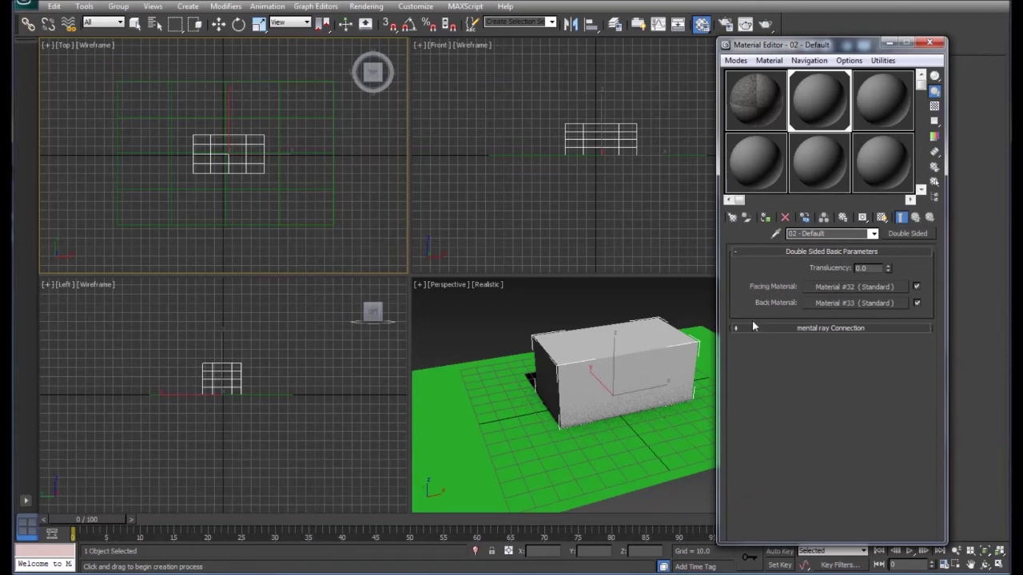
pyautogui.click(850, 288)
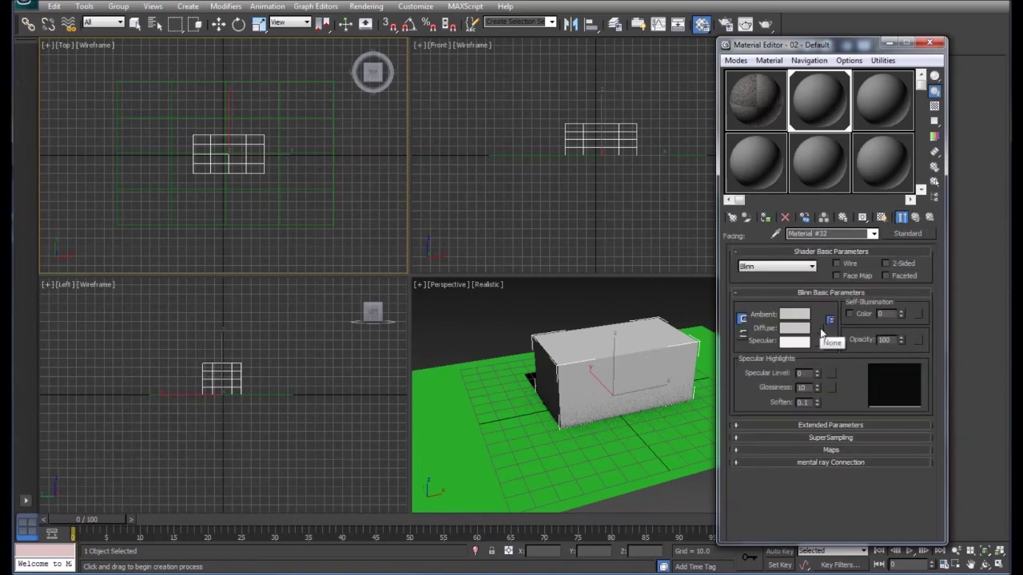
# Load fig08.jpg as the facing diffuse bitmap, show it in the viewport, and return to the top level.
pyautogui.click(822, 328)
pyautogui.click(472, 133)
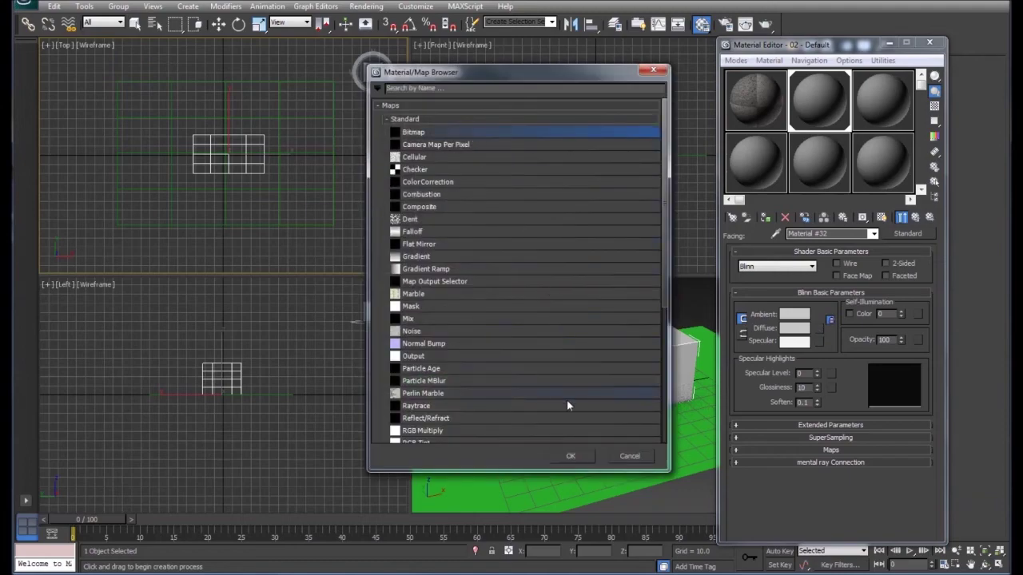
pyautogui.click(573, 456)
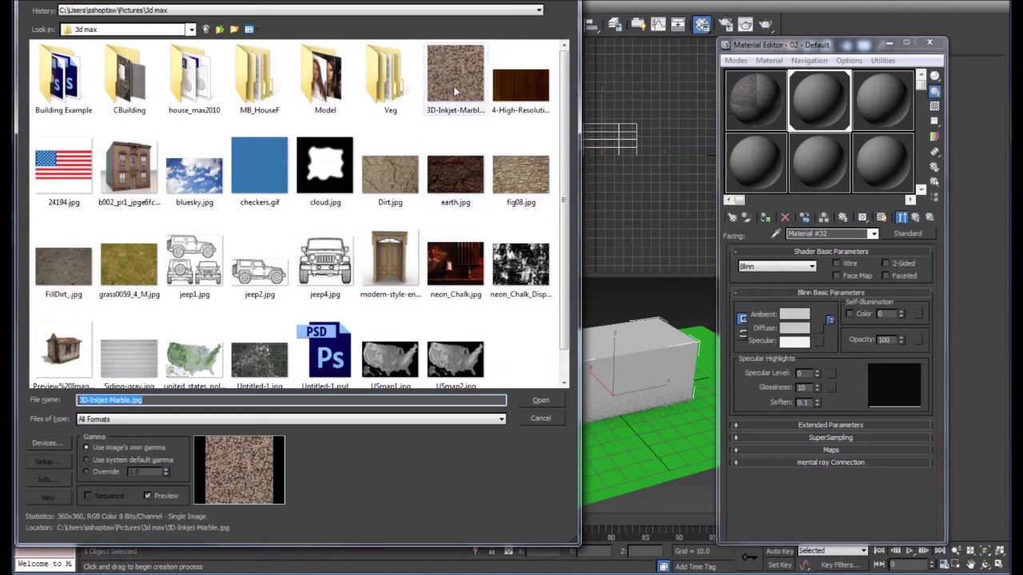
pyautogui.click(518, 176)
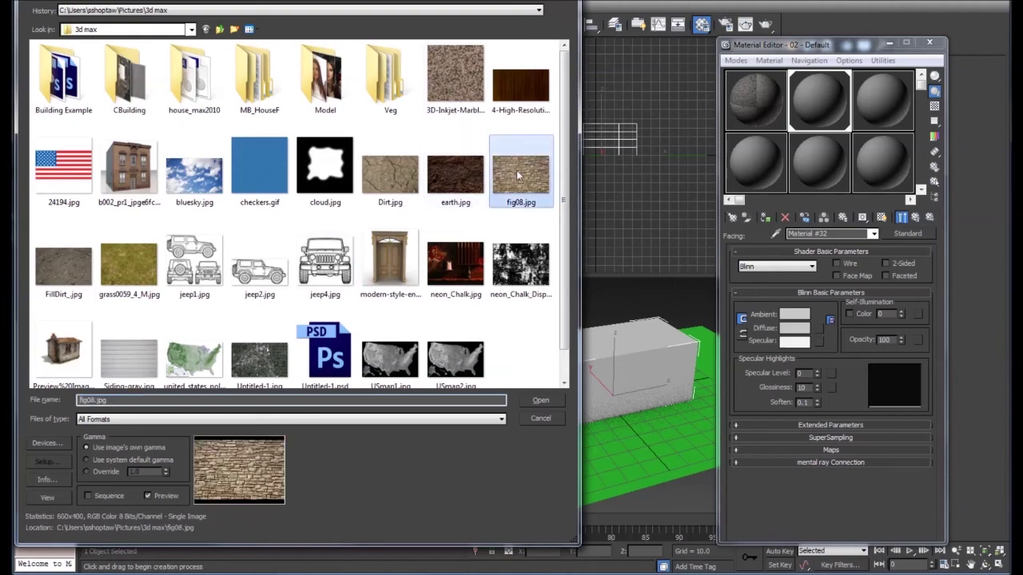
pyautogui.click(536, 400)
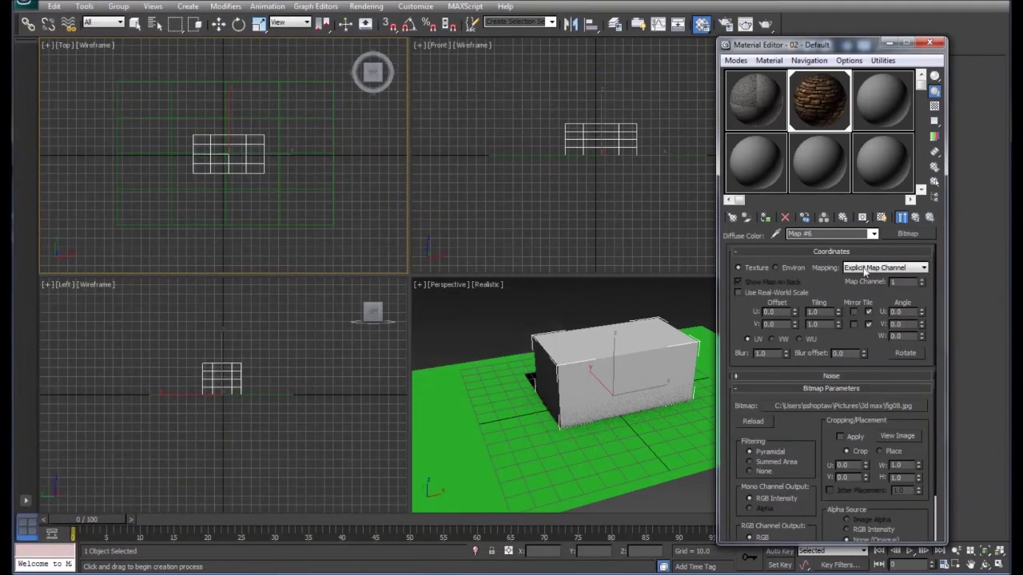
pyautogui.click(882, 217)
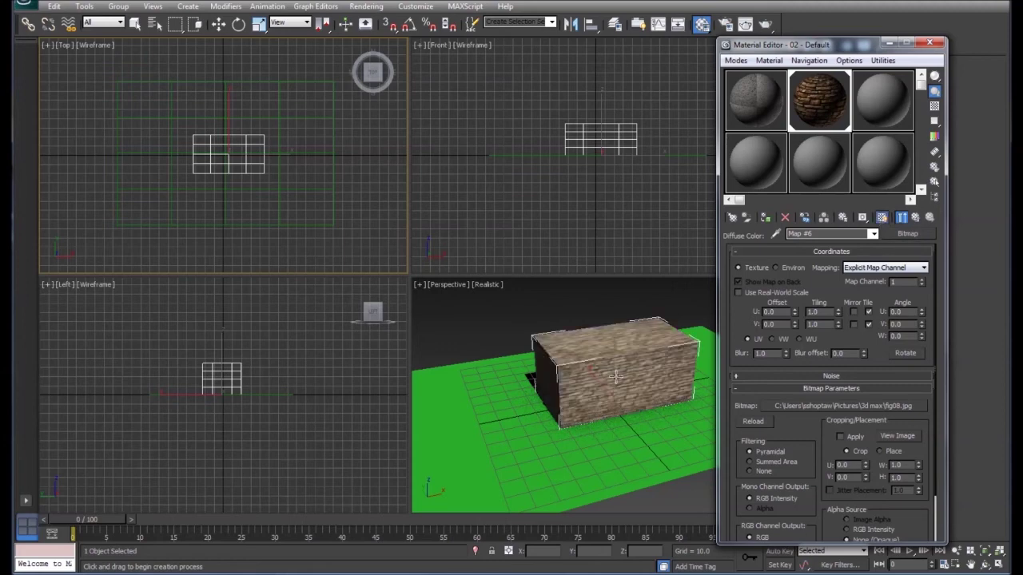
pyautogui.click(916, 219)
pyautogui.click(916, 219)
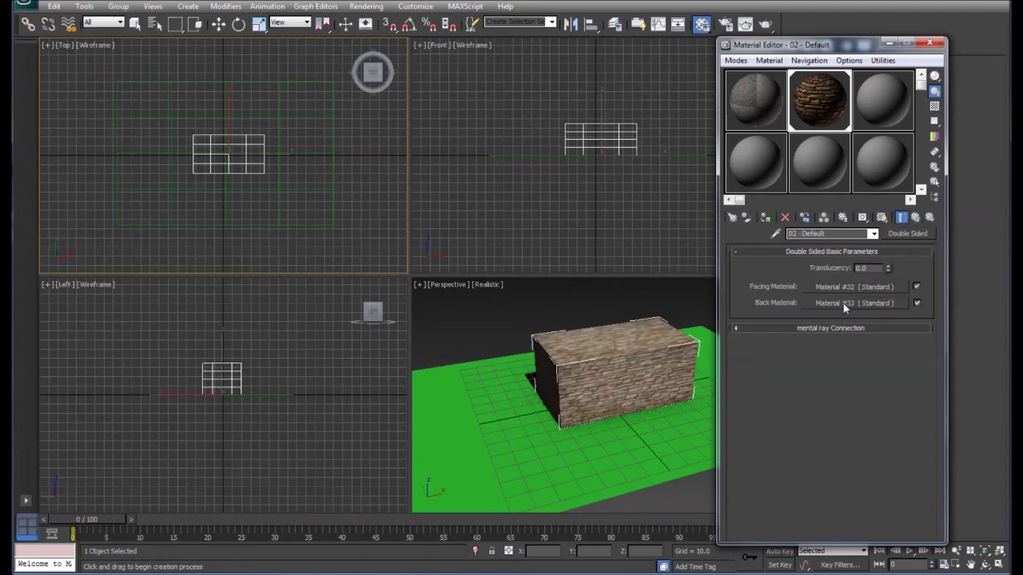
# Load earth.jpg as the back material's diffuse bitmap, show it in the viewport, and return to the top level.
pyautogui.click(844, 304)
pyautogui.click(817, 327)
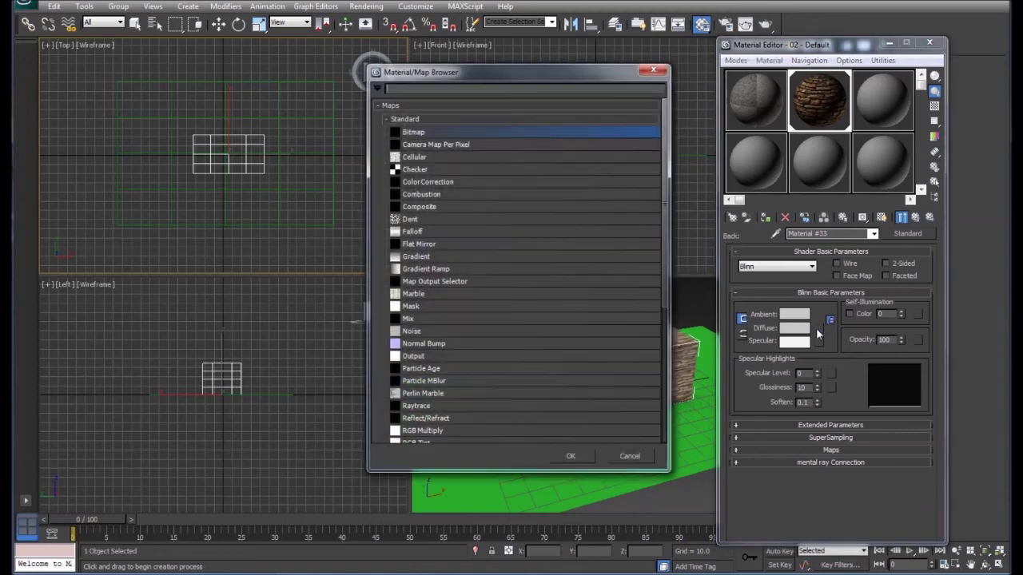
pyautogui.click(571, 456)
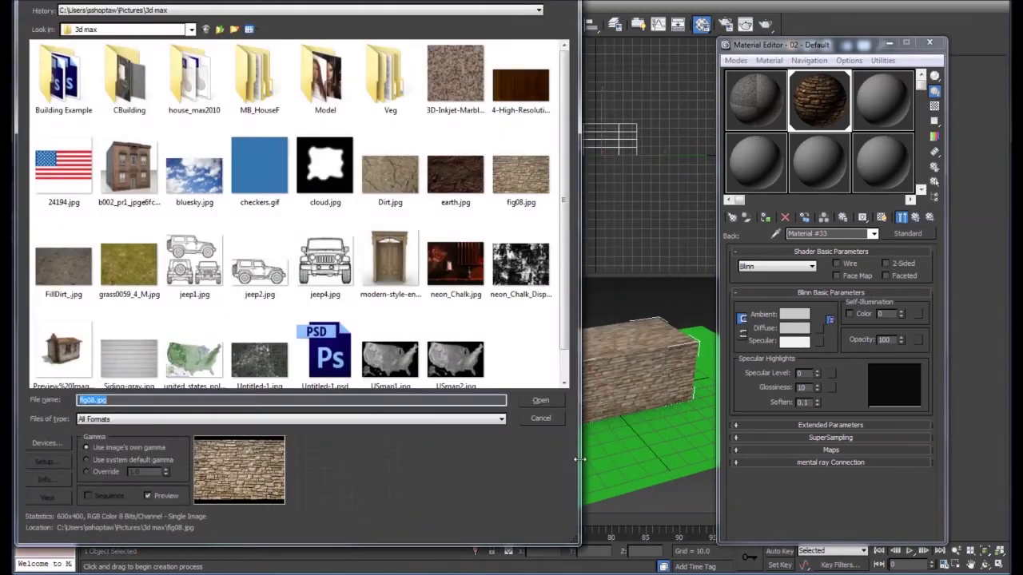
pyautogui.click(460, 168)
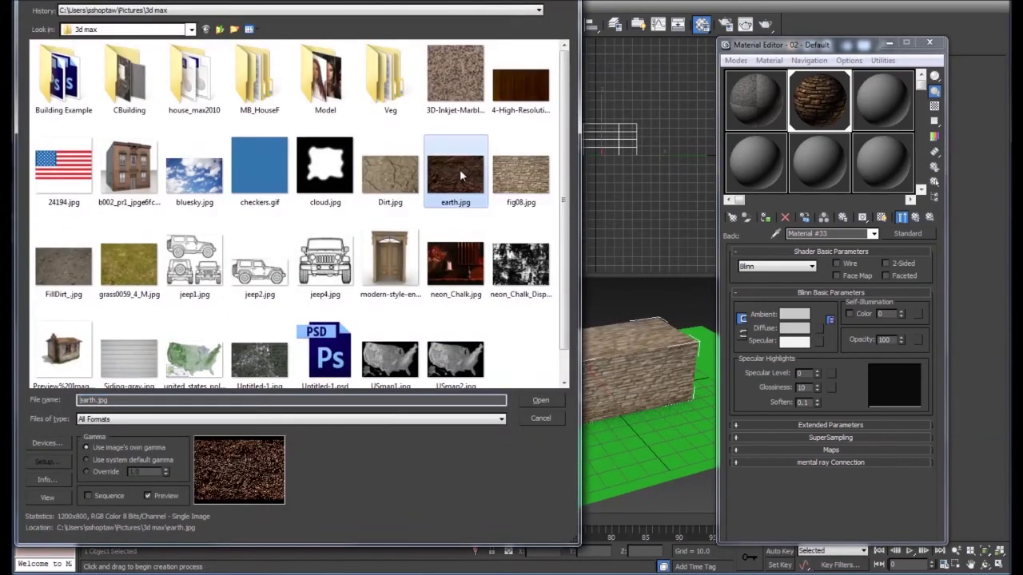
pyautogui.click(545, 401)
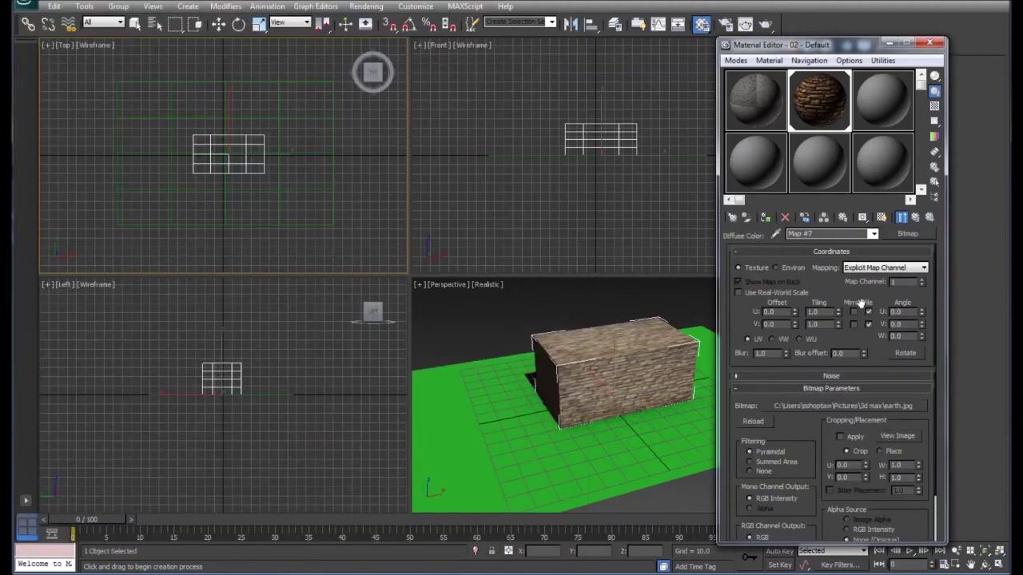
pyautogui.click(882, 219)
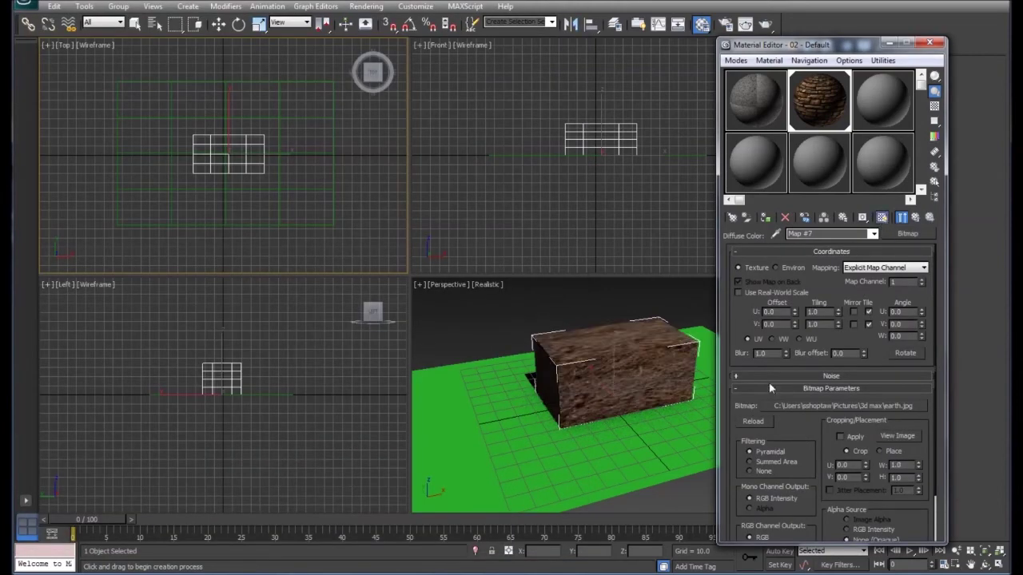
pyautogui.click(915, 218)
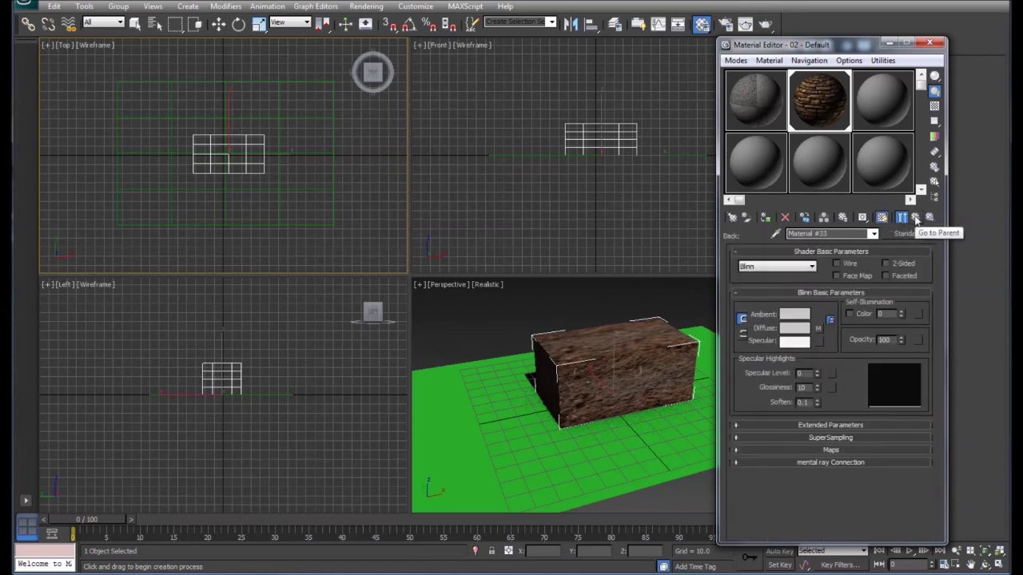
pyautogui.click(916, 219)
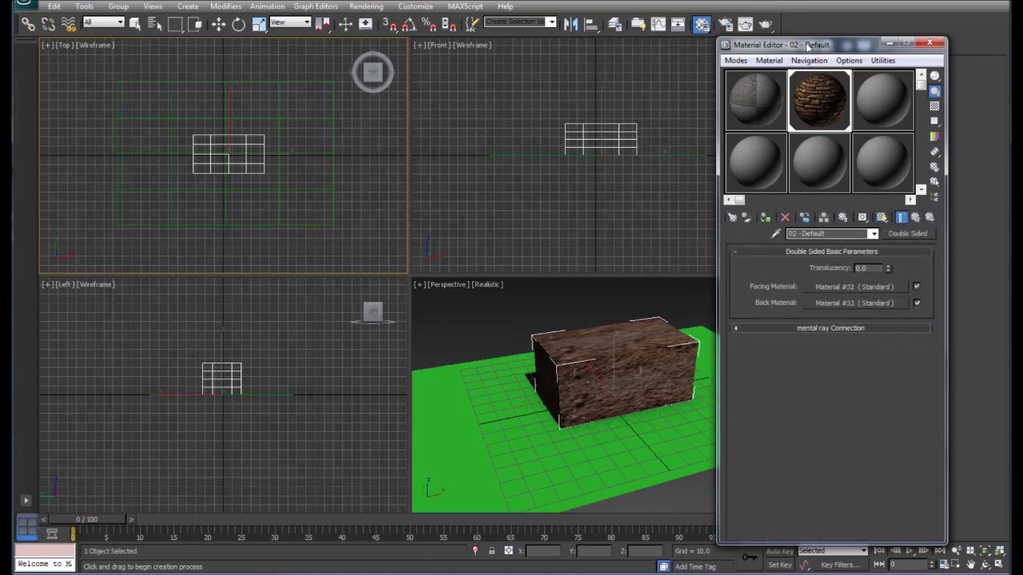
# Render the Perspective view to preview the stone-textured box, closing each result.
pyautogui.click(764, 24)
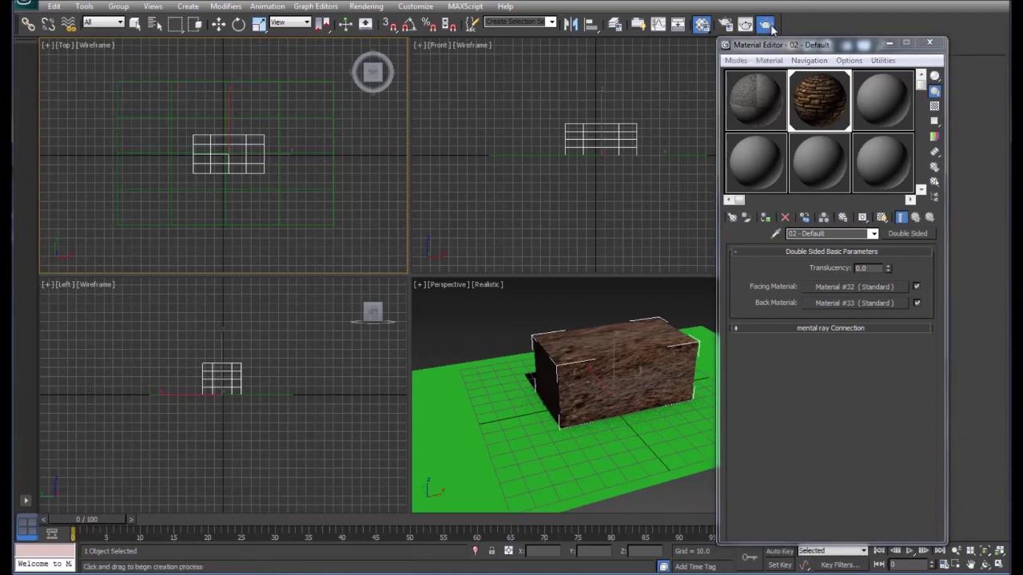
pyautogui.click(508, 100)
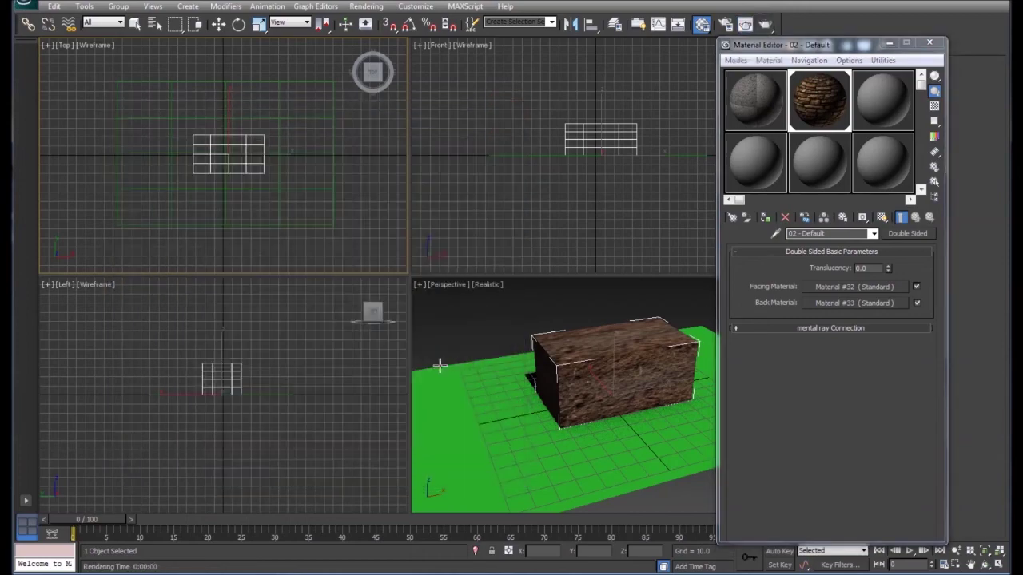
pyautogui.click(764, 24)
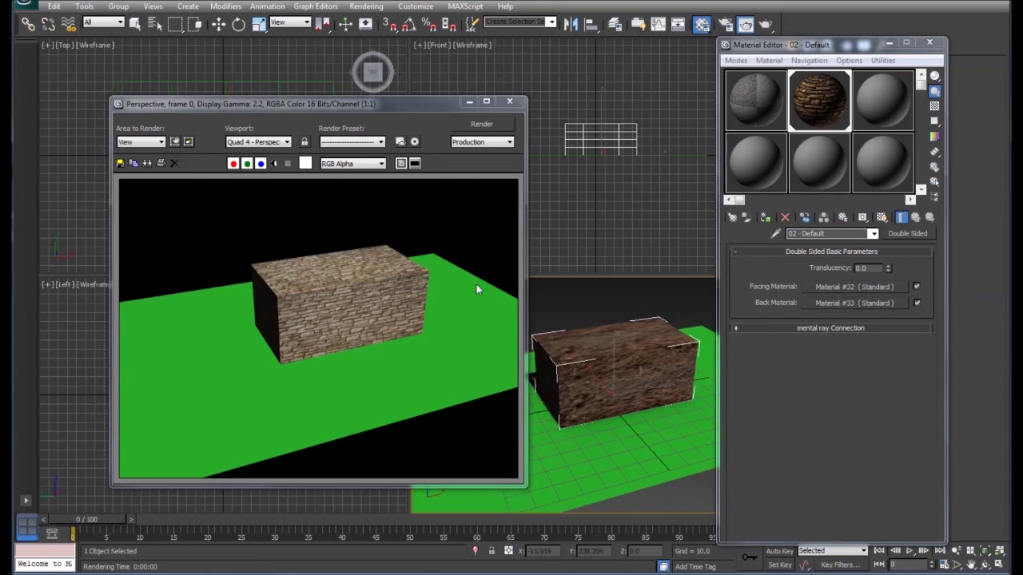
pyautogui.click(511, 102)
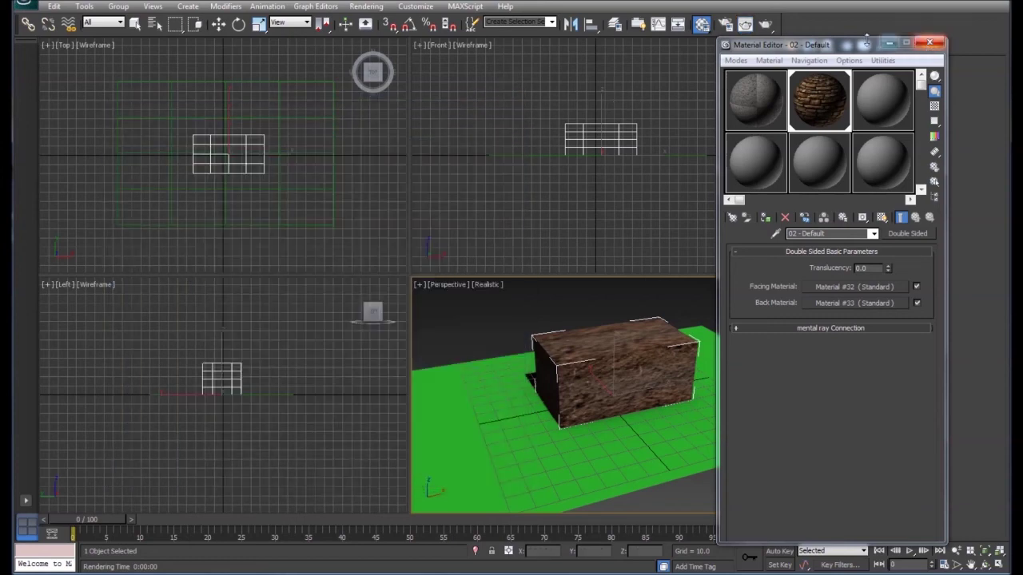
# Float the Material Editor over the viewports and show Box001's Modify parameters.
pyautogui.moveTo(854, 46); pyautogui.dragTo(1013, 84)
pyautogui.moveTo(943, 84); pyautogui.dragTo(267, 75)
pyautogui.click(810, 46)
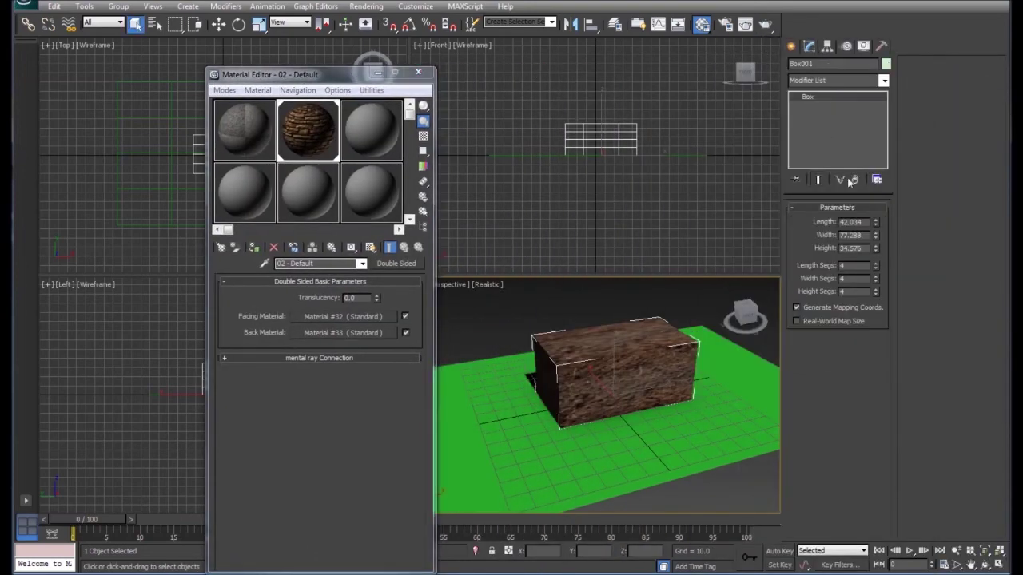
# Convert Box001 to an Editable Poly and delete its top vertices in the Front view.
pyautogui.rightClick(631, 360)
pyautogui.moveTo(679, 468)
pyautogui.click(575, 485)
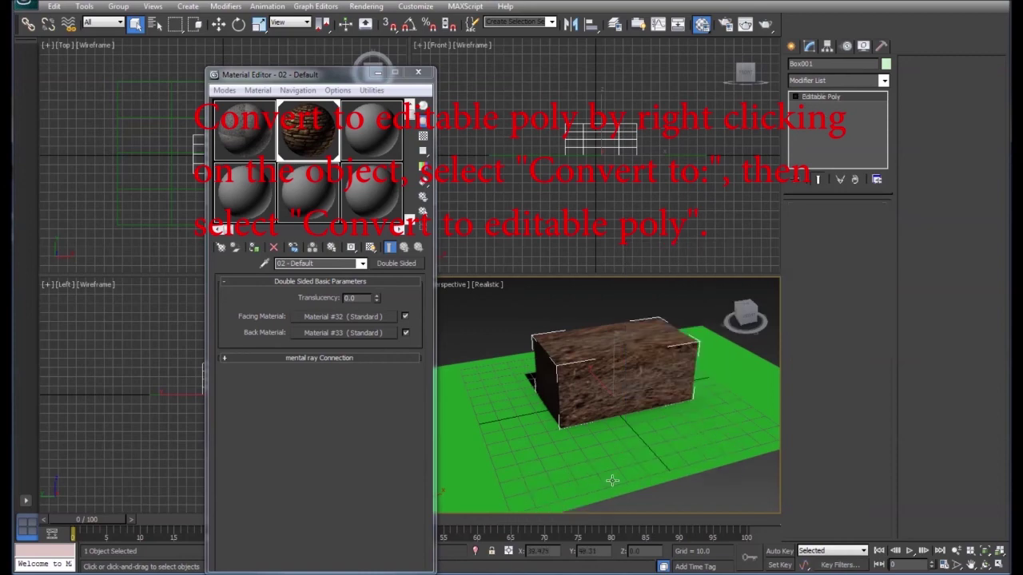
pyautogui.click(805, 221)
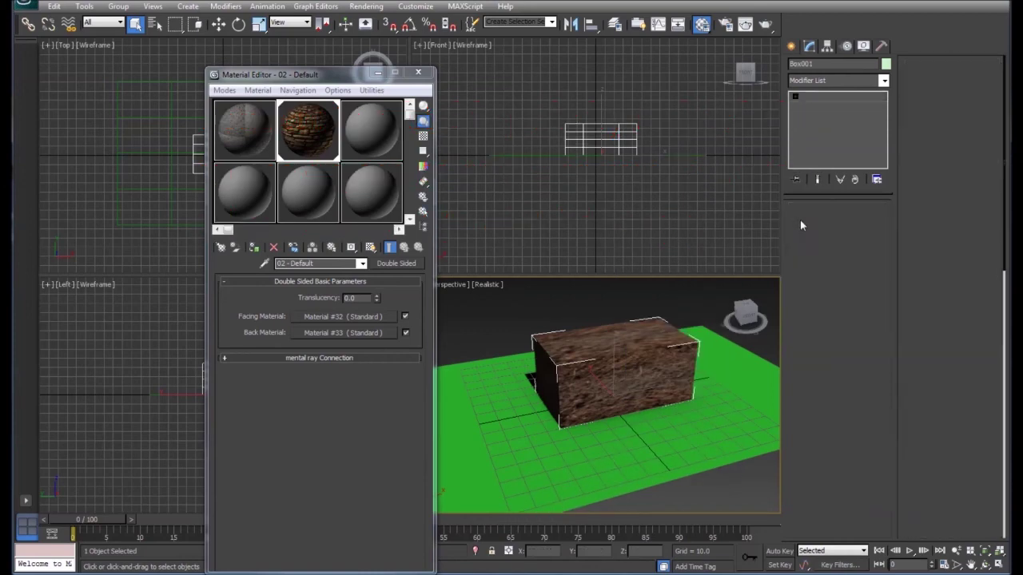
pyautogui.click(558, 112)
pyautogui.moveTo(637, 130); pyautogui.dragTo(646, 134)
pyautogui.press('Delete')
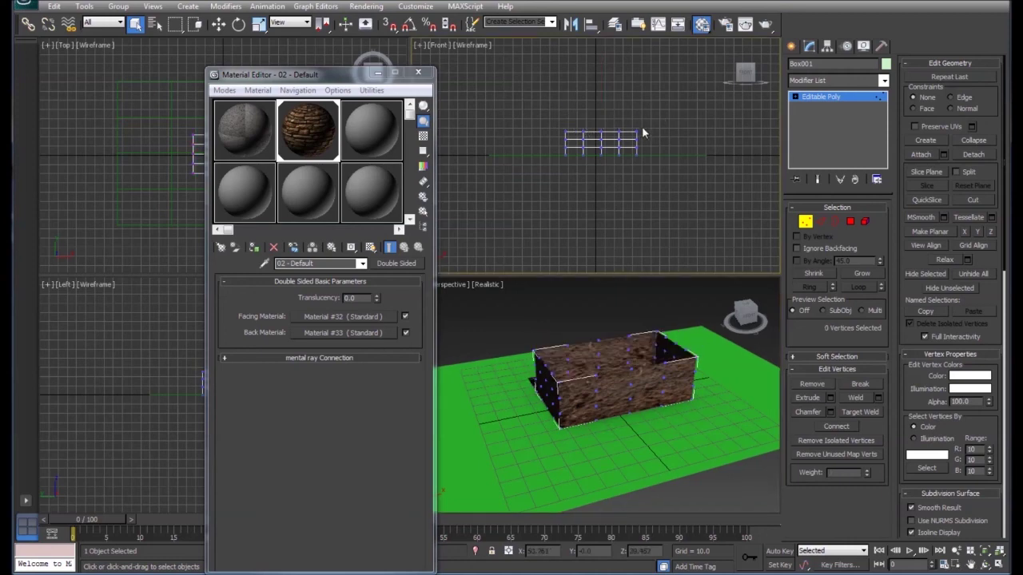
pyautogui.click(766, 25)
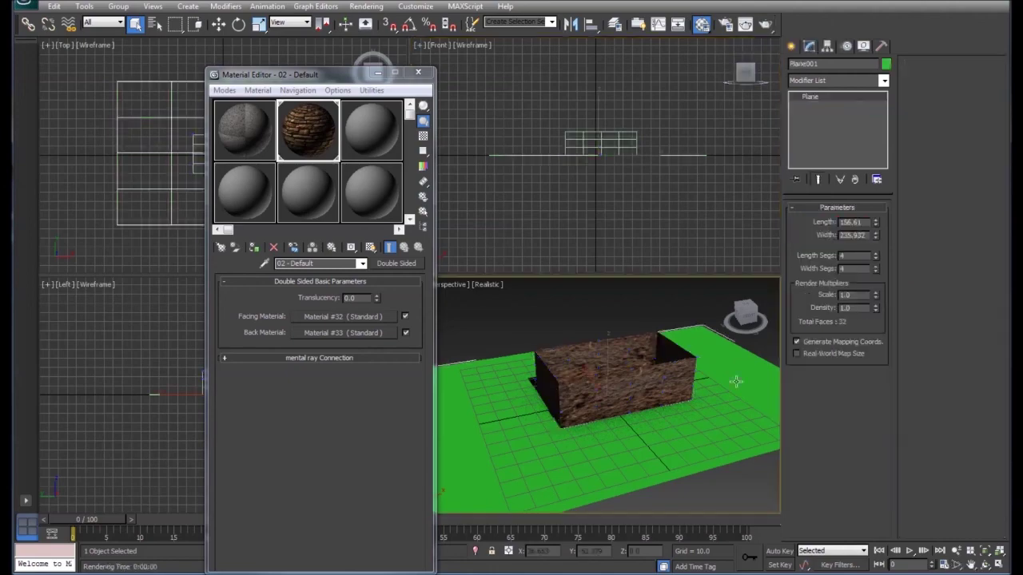
# Render the planter, rearrange the windows, and re-render from an angled Perspective view.
pyautogui.click(765, 26)
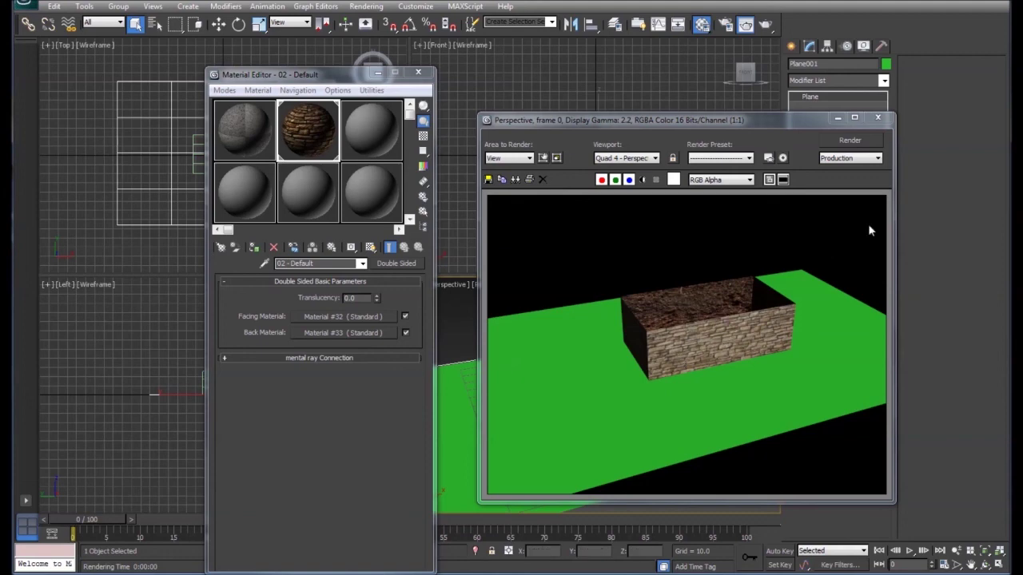
pyautogui.moveTo(745, 120); pyautogui.dragTo(938, 121)
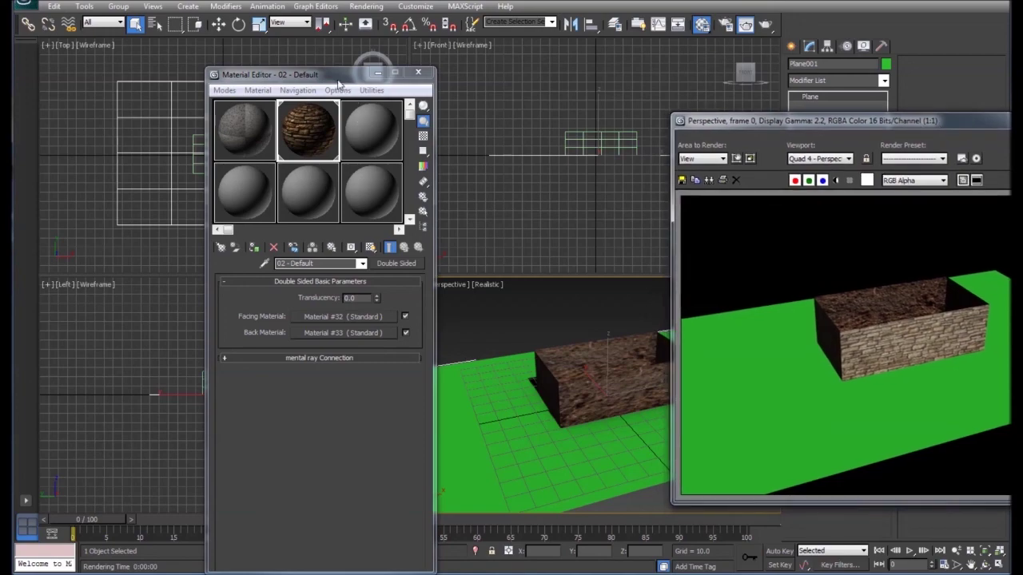
pyautogui.moveTo(338, 78); pyautogui.dragTo(165, 69)
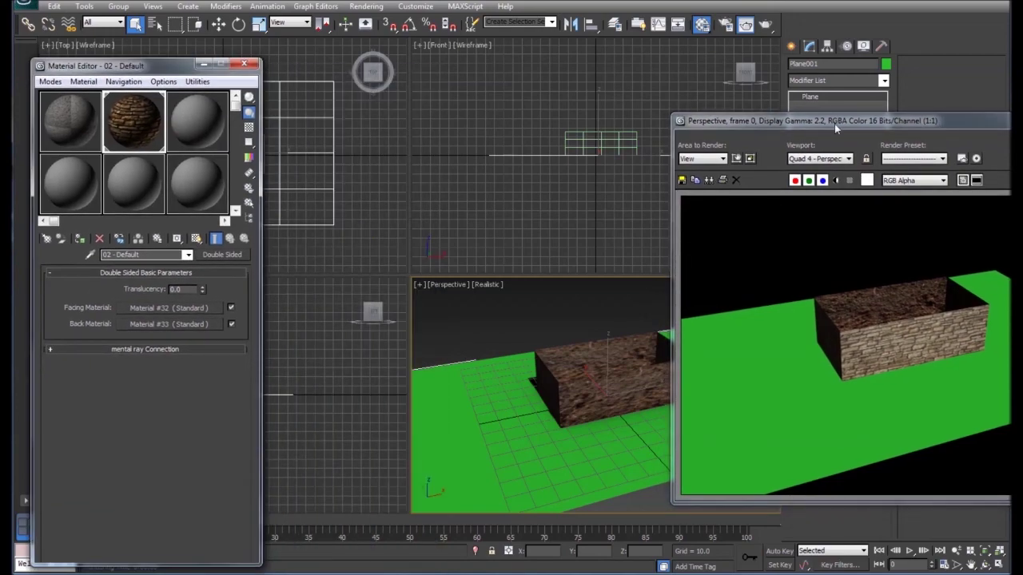
pyautogui.moveTo(834, 123); pyautogui.dragTo(142, 38)
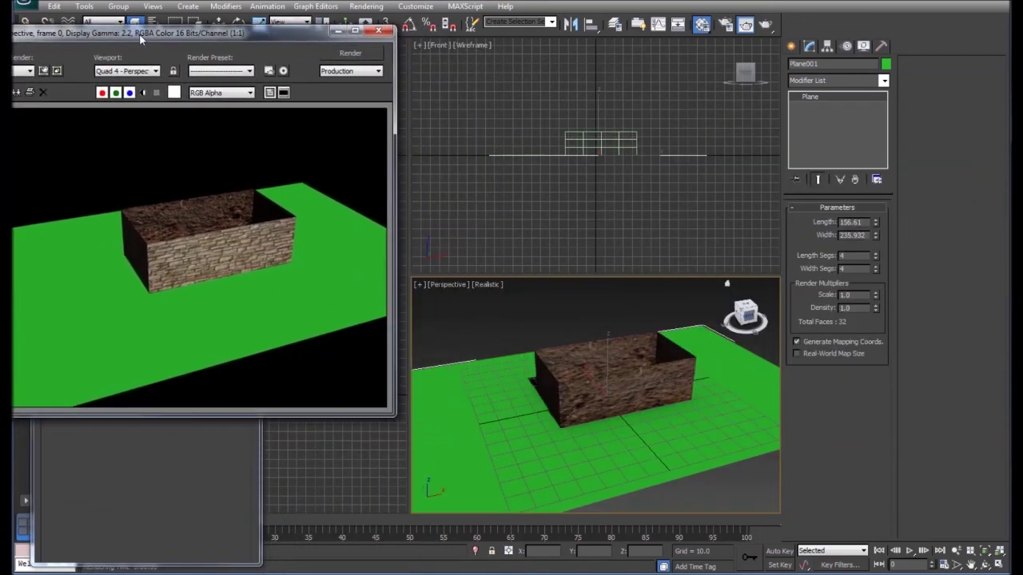
pyautogui.click(746, 309)
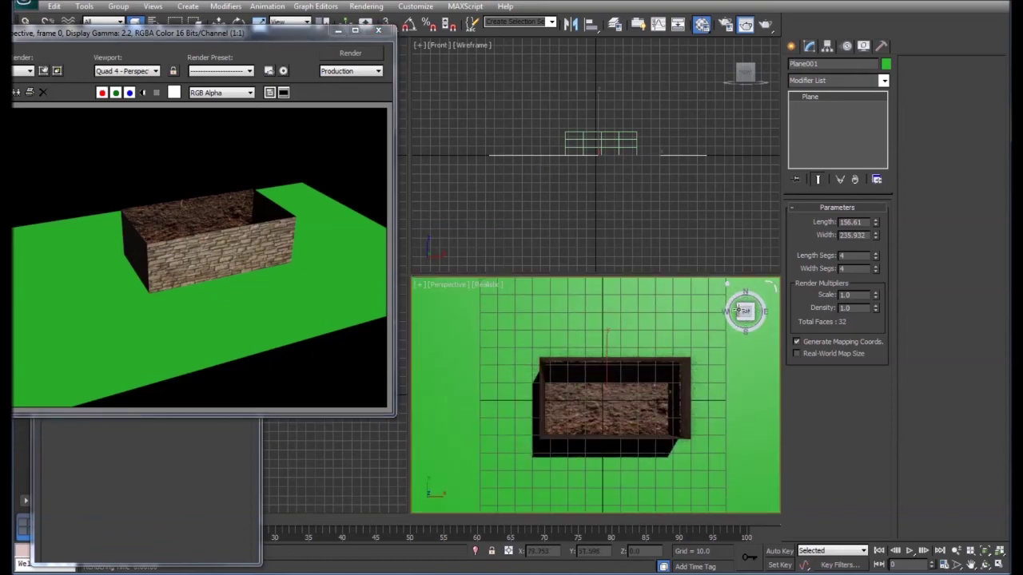
pyautogui.moveTo(740, 307); pyautogui.dragTo(416, 240)
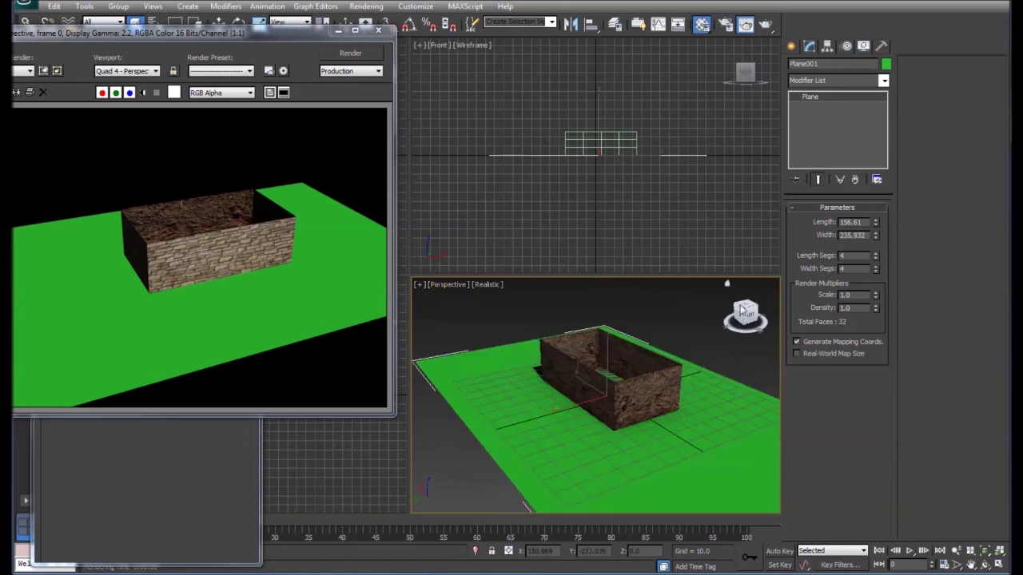
pyautogui.click(351, 54)
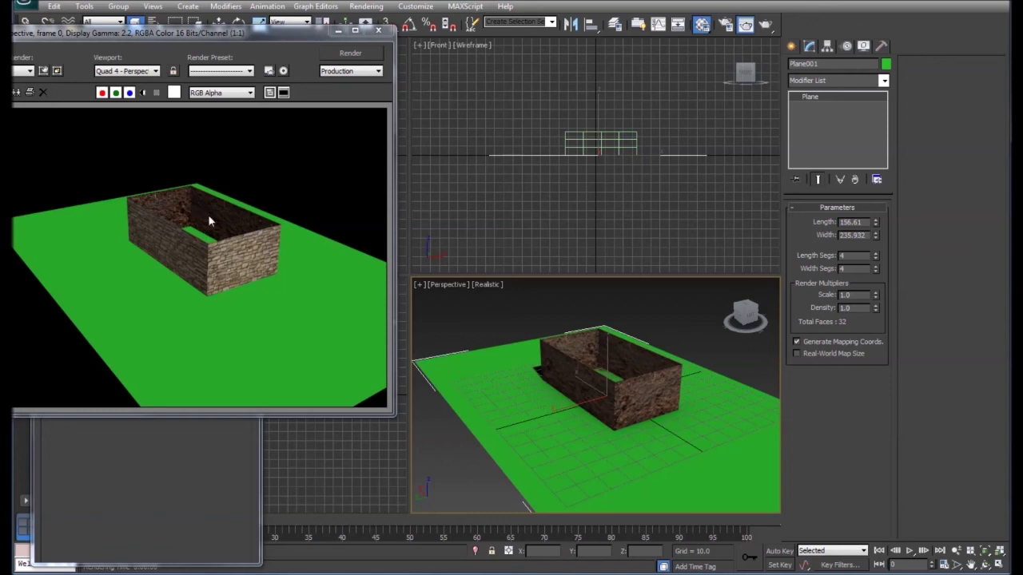
# Lower the green plane slightly along Z and render the planter again.
pyautogui.click(220, 22)
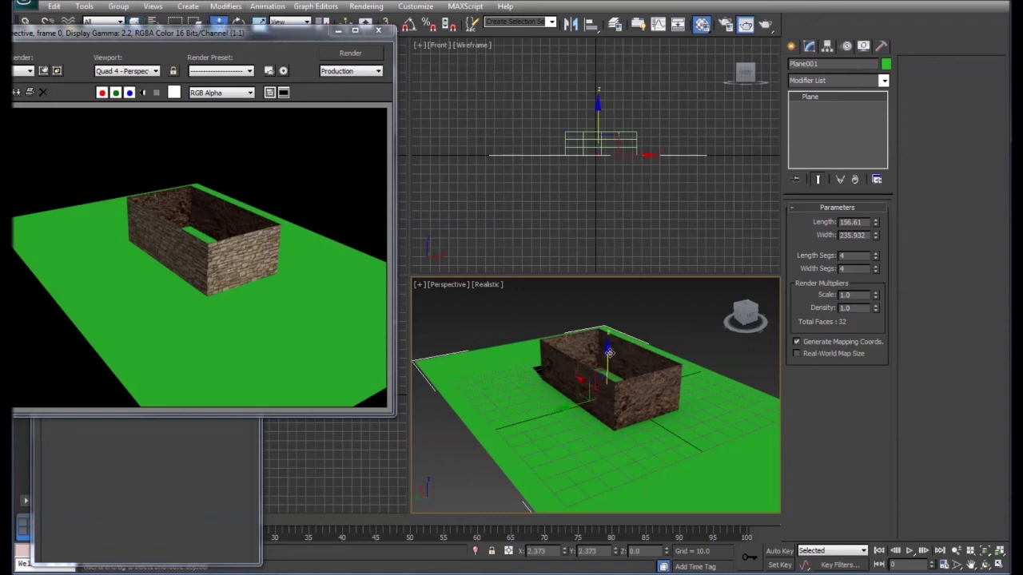
pyautogui.moveTo(609, 353); pyautogui.dragTo(607, 355)
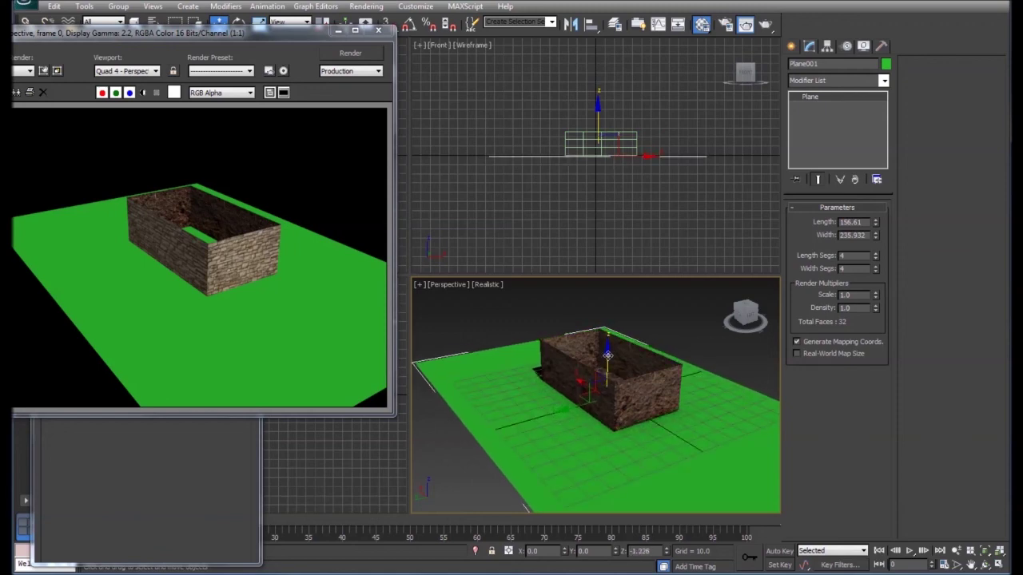
pyautogui.click(349, 54)
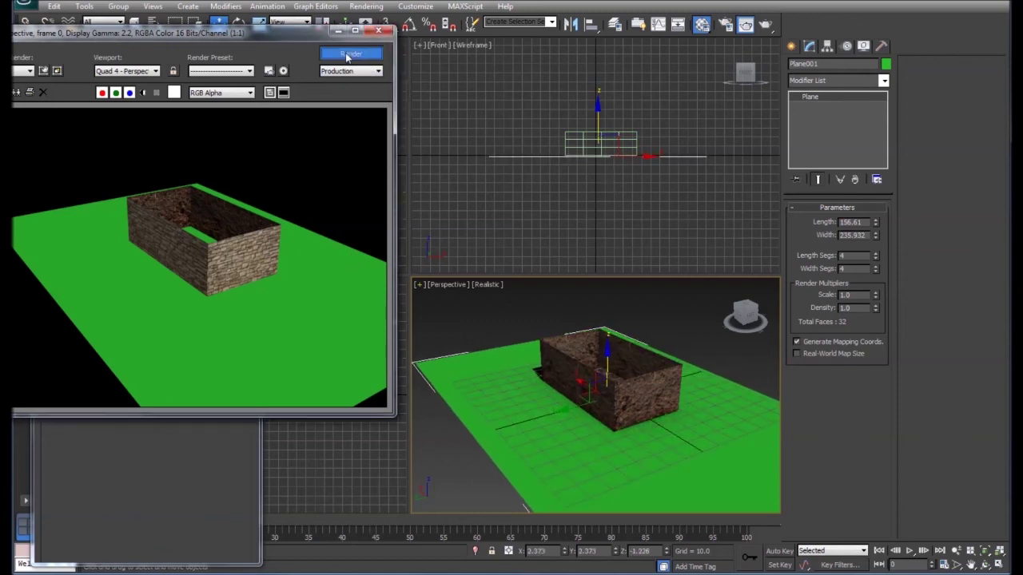